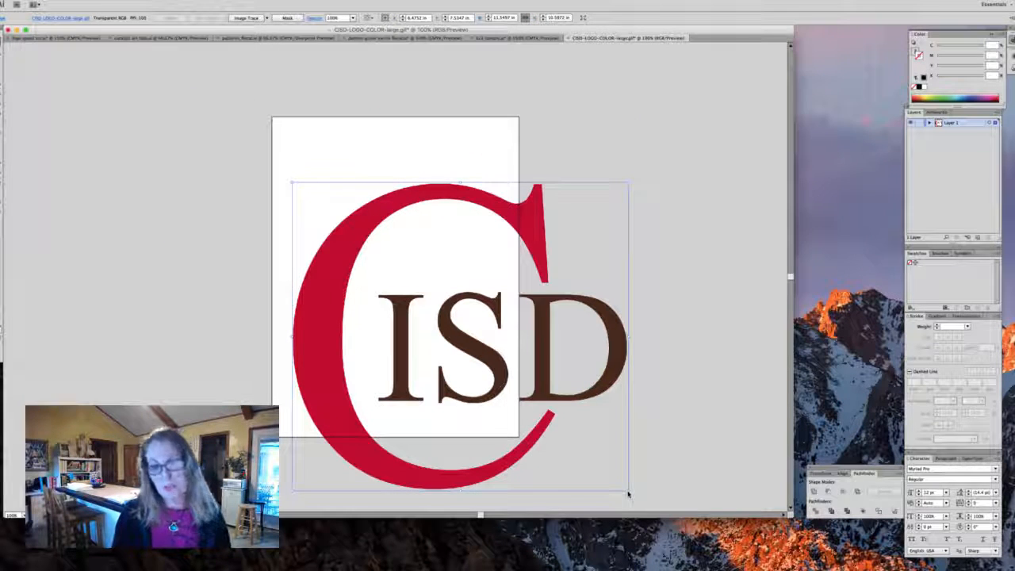
# - Zoom in on the CISD logo image and select it
pyautogui.moveTo(626, 493); pyautogui.dragTo(505, 376)
pyautogui.moveTo(312, 261); pyautogui.dragTo(311, 255)
pyautogui.press('z')
pyautogui.click(358, 238)
pyautogui.click(424, 274)
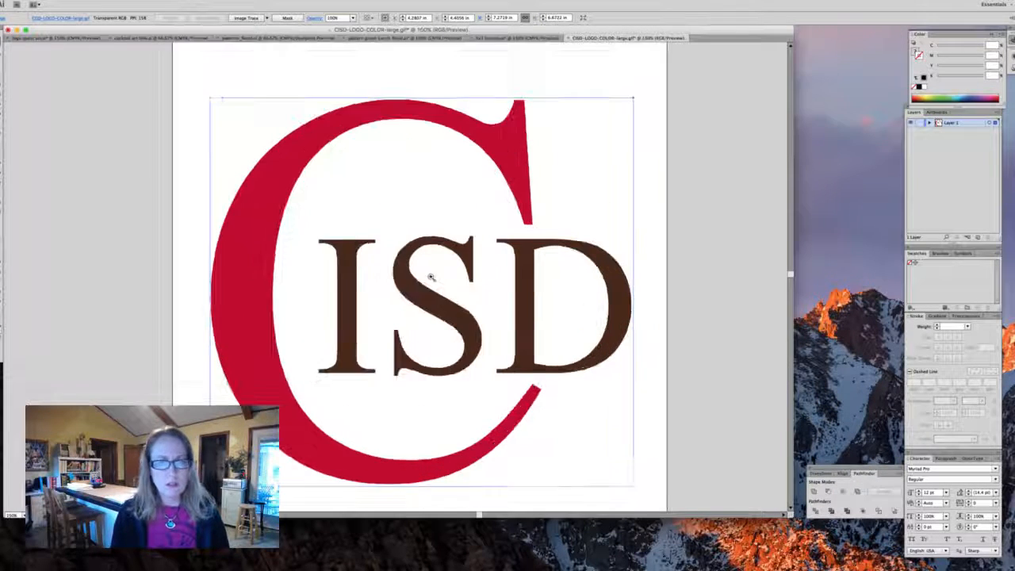
pyautogui.press('v')
pyautogui.click(138, 162)
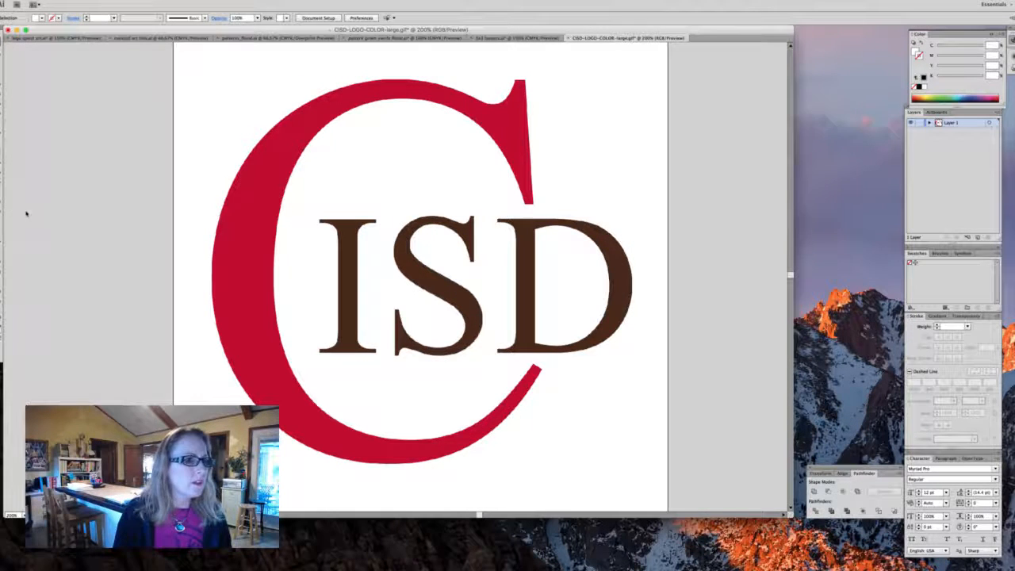
pyautogui.click(214, 129)
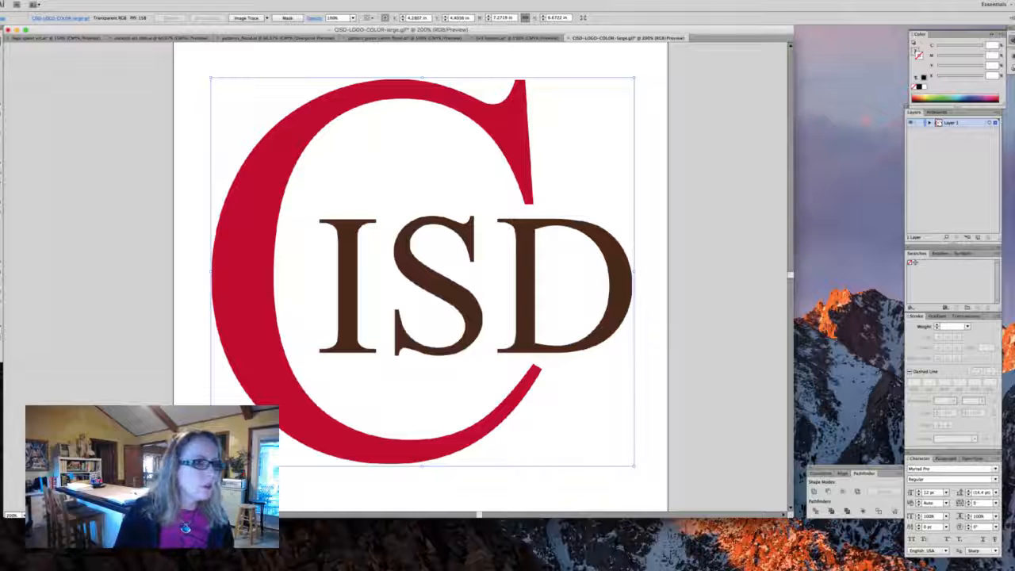
# - Type a capital C on the artboard and scale its text frame up to roughly the logo's height
pyautogui.click(385, 483)
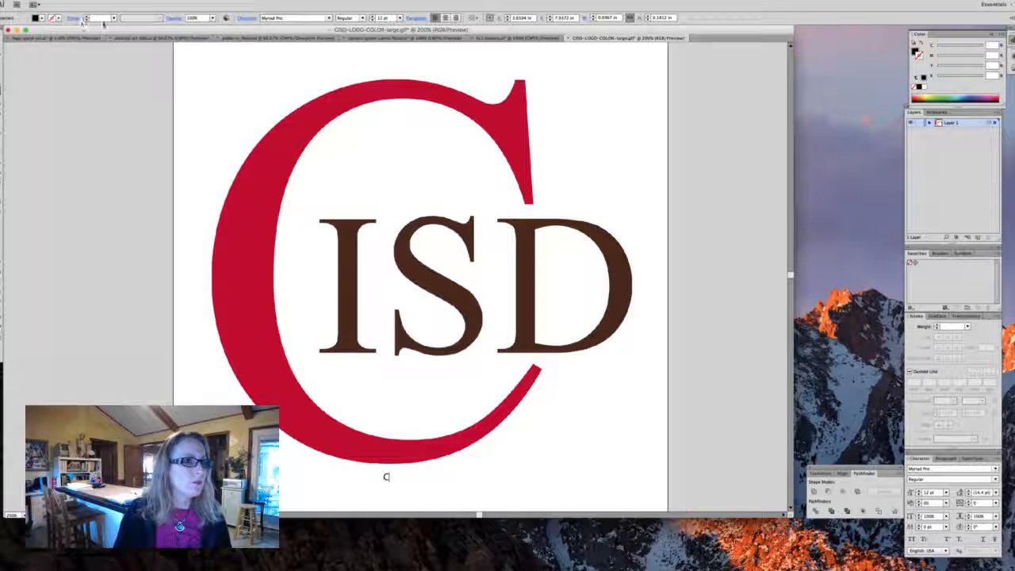
pyautogui.press('Escape')
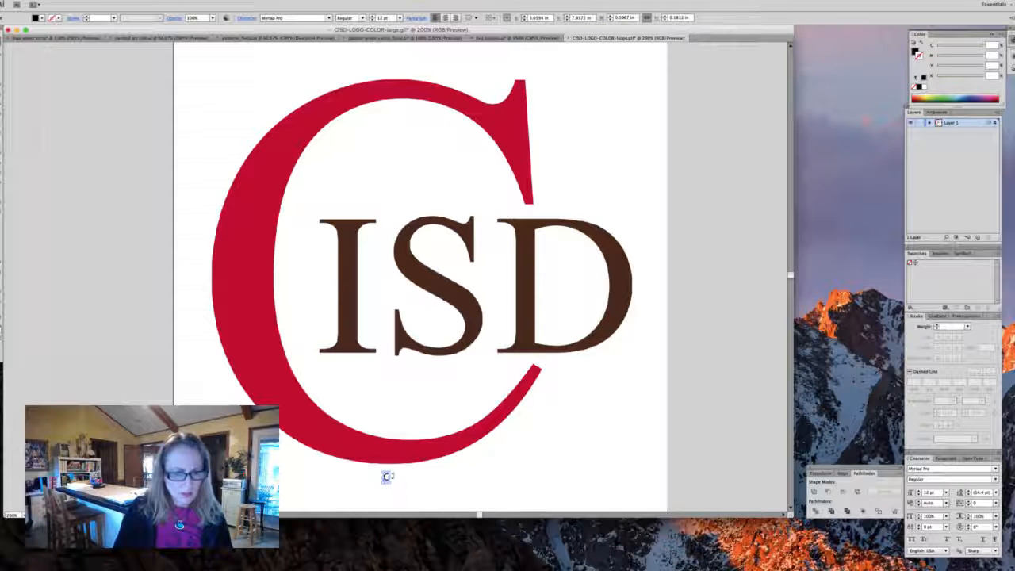
pyautogui.moveTo(387, 476); pyautogui.dragTo(606, 95)
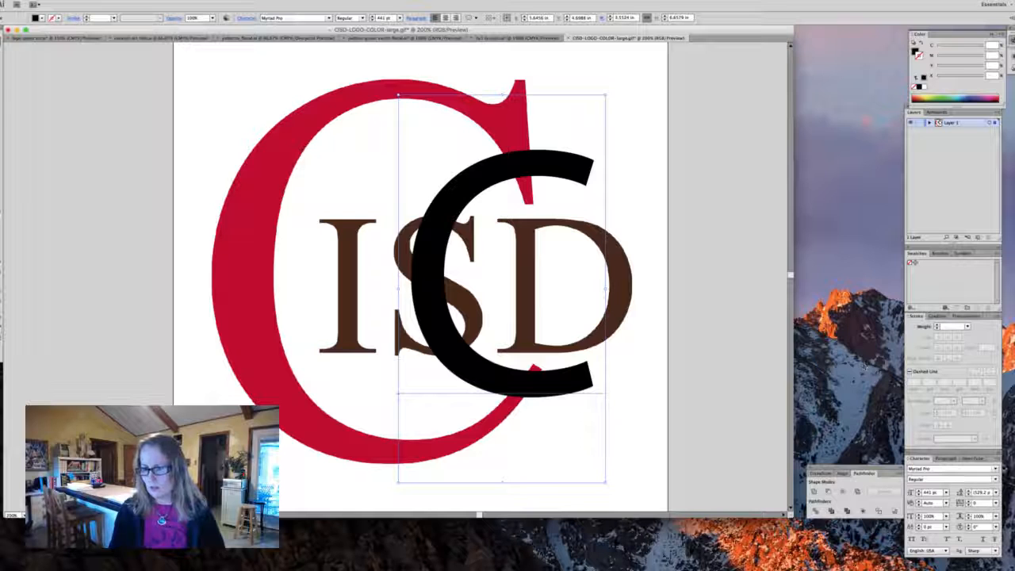
# - Set the C's font to Times New Roman Regular
pyautogui.click(930, 469)
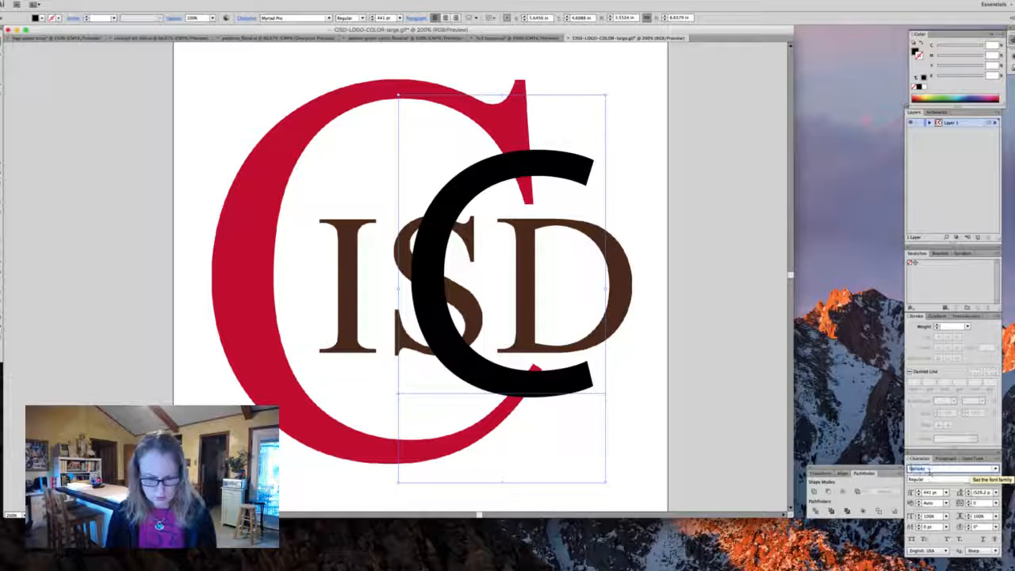
pyautogui.write('Times')
pyautogui.press('Return')
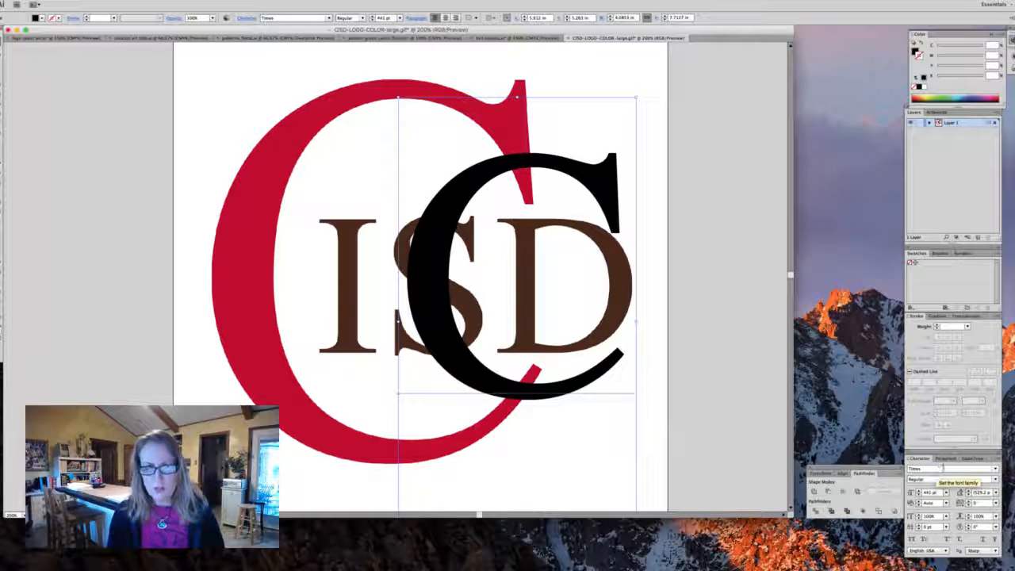
pyautogui.click(996, 469)
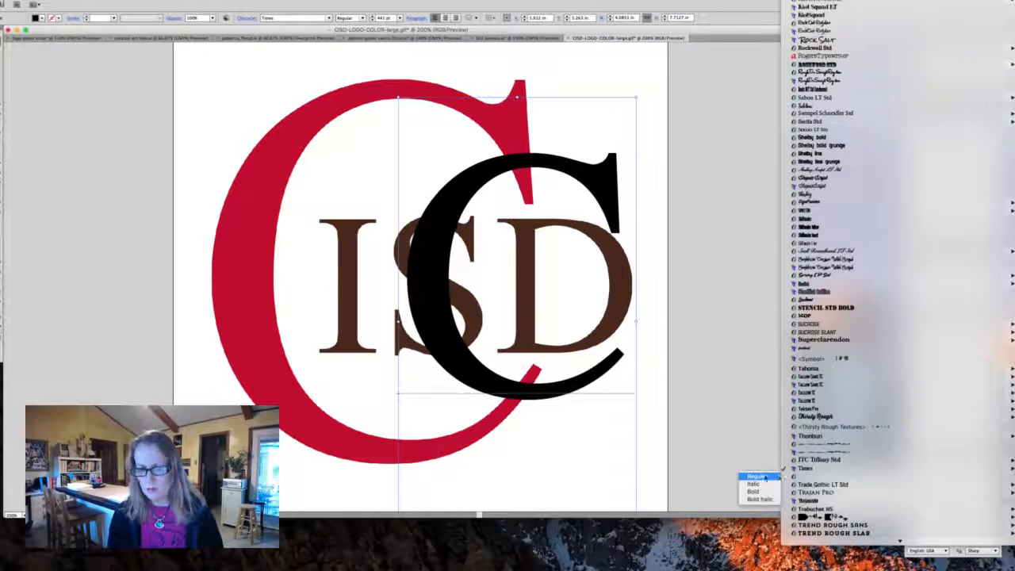
pyautogui.click(760, 477)
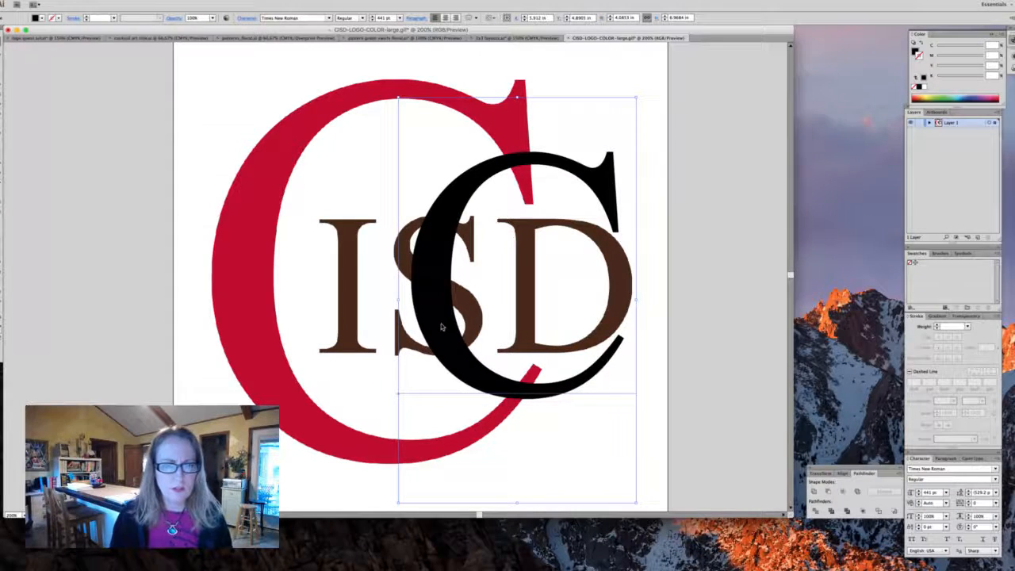
# - Move and scale the black C so it overlays the red C of the logo, nudging it into place
pyautogui.moveTo(441, 327); pyautogui.dragTo(354, 256)
pyautogui.moveTo(309, 432); pyautogui.dragTo(191, 452)
pyautogui.moveTo(274, 325); pyautogui.dragTo(285, 492)
pyautogui.moveTo(272, 382); pyautogui.dragTo(287, 358)
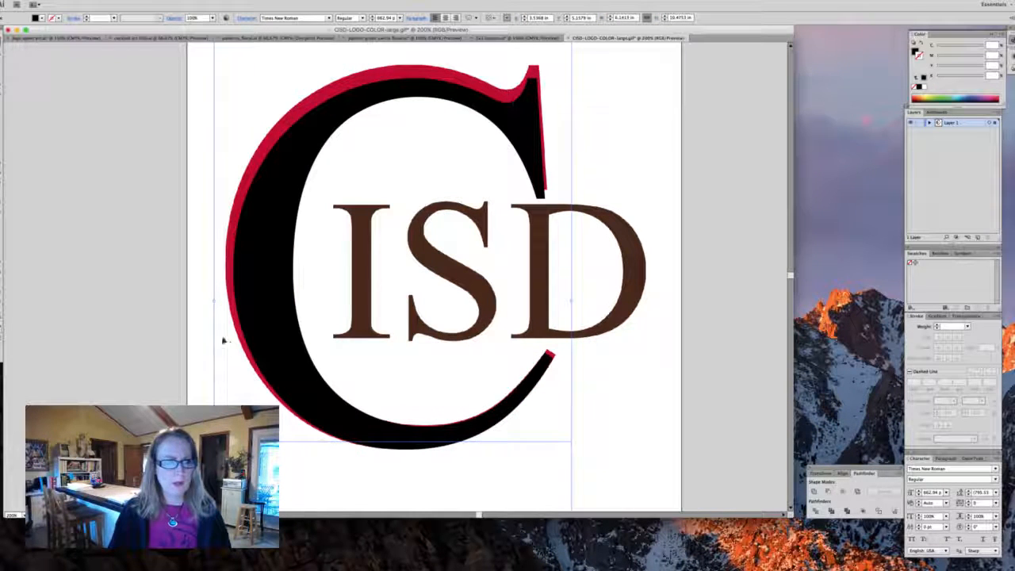
pyautogui.press('Left')
pyautogui.press('Left')
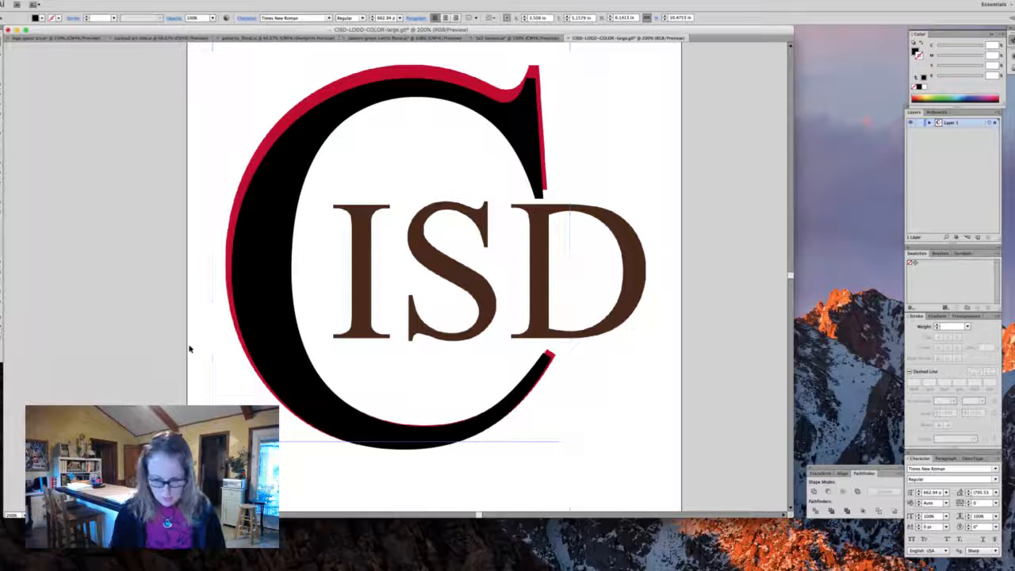
# - Increase the C's font size to about 687 pt and nudge it sideways to match the red C
pyautogui.press('super+shift+period')
pyautogui.press('super+shift+period')
pyautogui.press('super+shift+period')
pyautogui.press('super+shift+period')
pyautogui.press('super+shift+period')
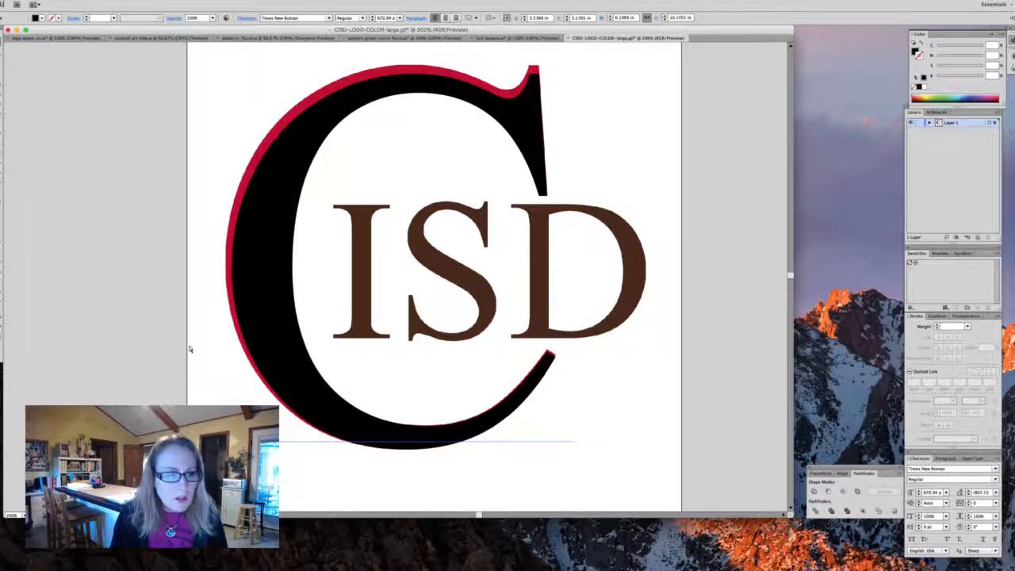
pyautogui.press('super+shift+period')
pyautogui.press('super+shift+period')
pyautogui.press('super+shift+period')
pyautogui.press('super+shift+period')
pyautogui.press('super+shift+period')
pyautogui.press('super+shift+period')
pyautogui.press('super+shift+period')
pyautogui.press('super+shift+period')
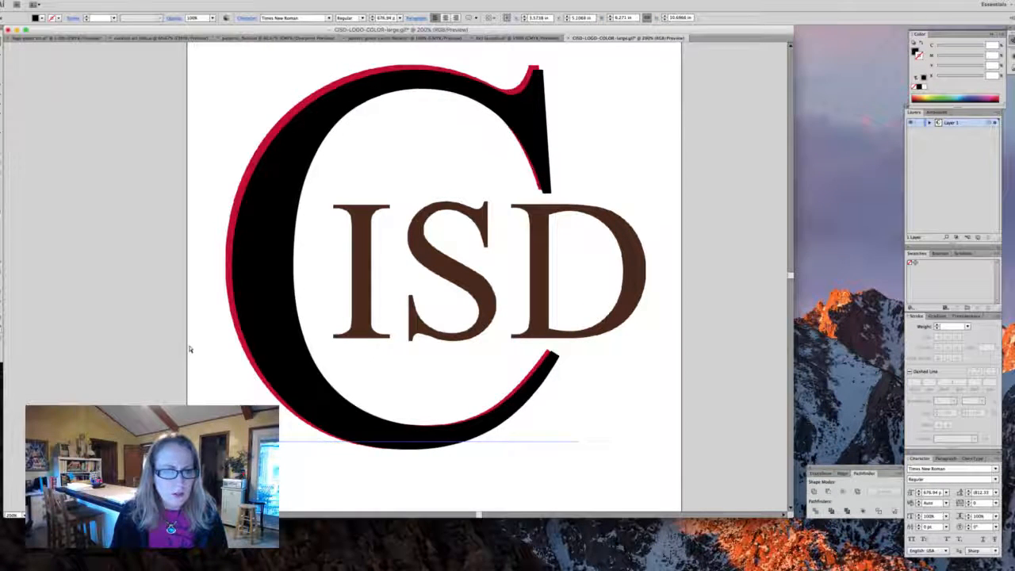
pyautogui.press('super+shift+period')
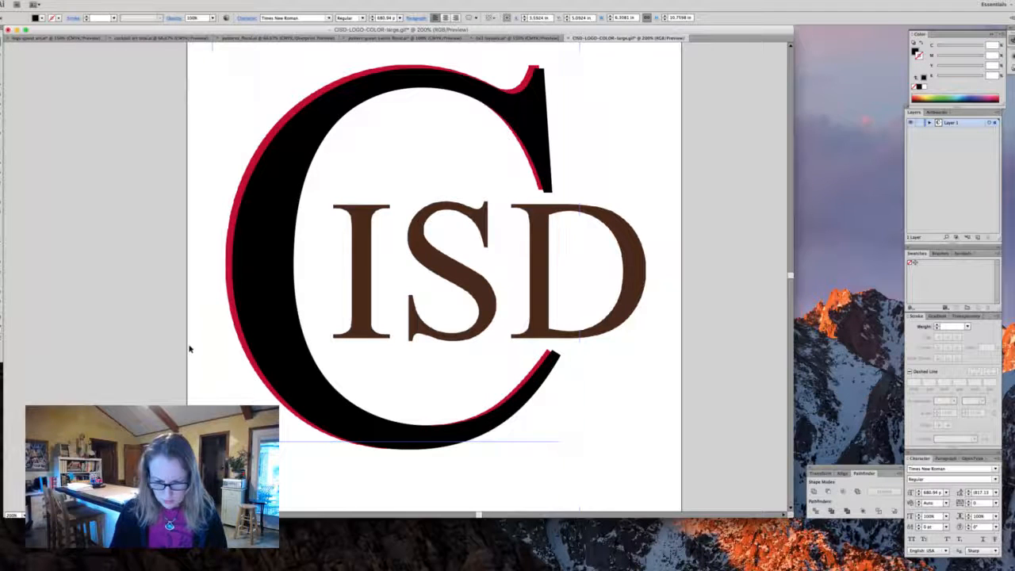
pyautogui.press('super+shift+period')
pyautogui.press('super+shift+period')
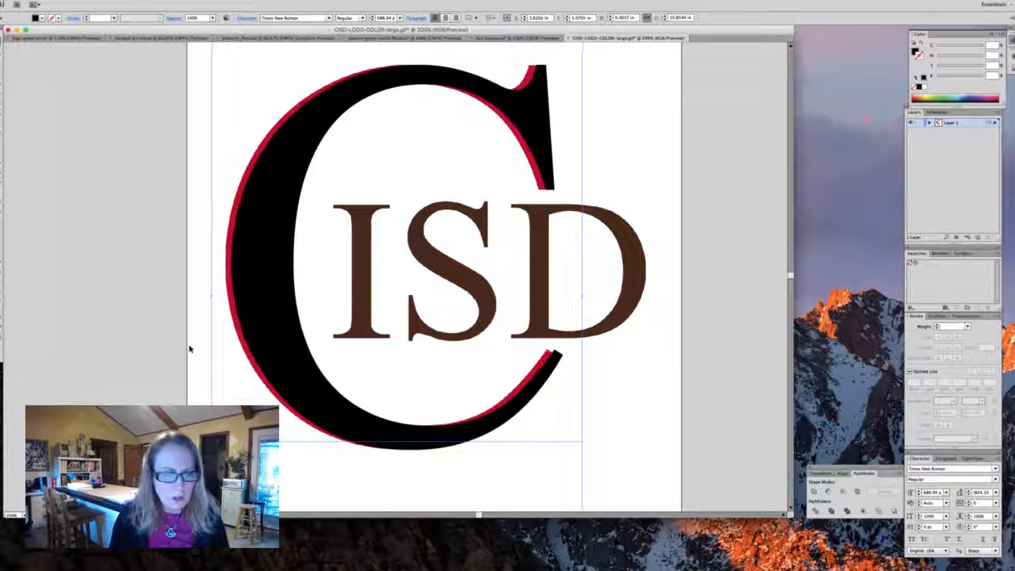
pyautogui.press('Left')
pyautogui.press('Left')
pyautogui.press('Left')
pyautogui.press('Left')
pyautogui.press('Left')
pyautogui.press('Left')
pyautogui.press('Left')
pyautogui.press('Left')
pyautogui.press('Left')
pyautogui.press('Left')
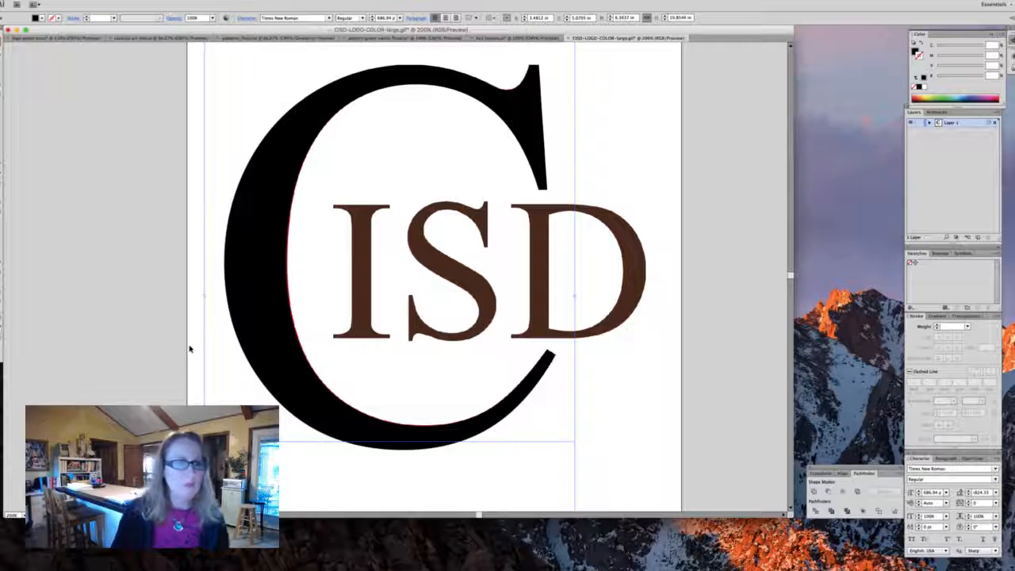
pyautogui.press('Right')
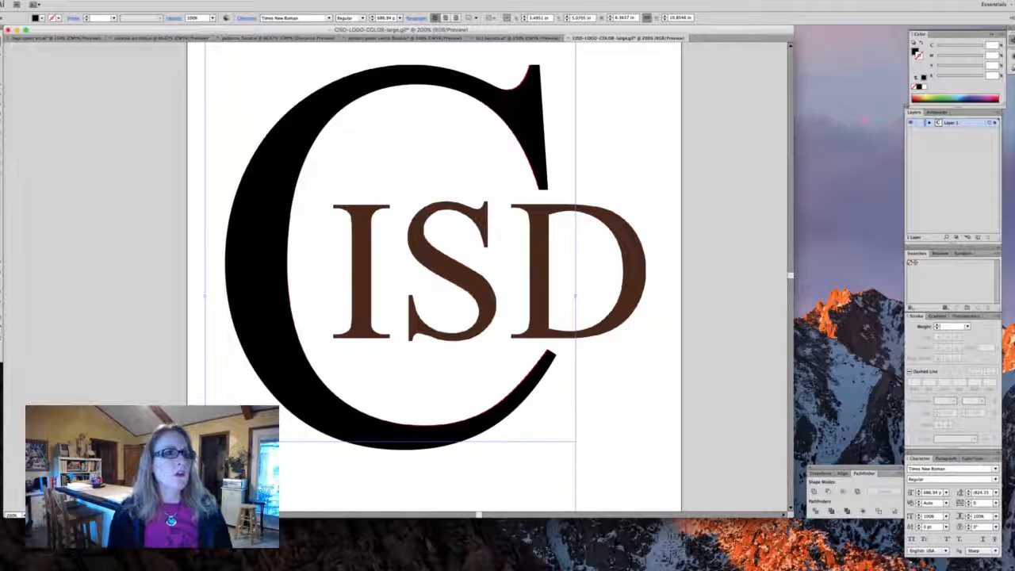
# - Convert the C text to outlines and shift the outline aside to reveal the original red C
pyautogui.click(107, 0)
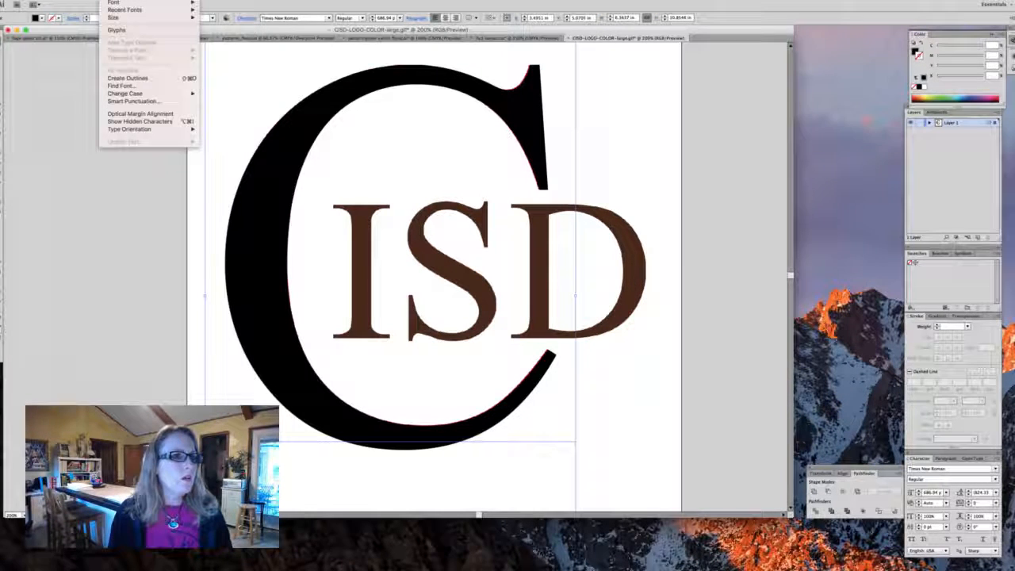
pyautogui.click(120, 79)
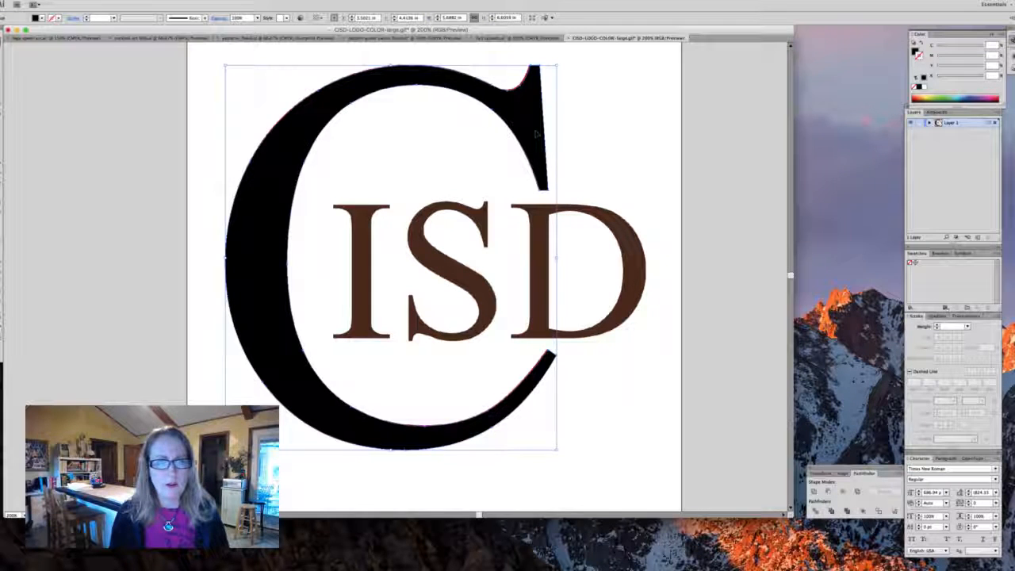
pyautogui.moveTo(536, 134); pyautogui.dragTo(515, 134)
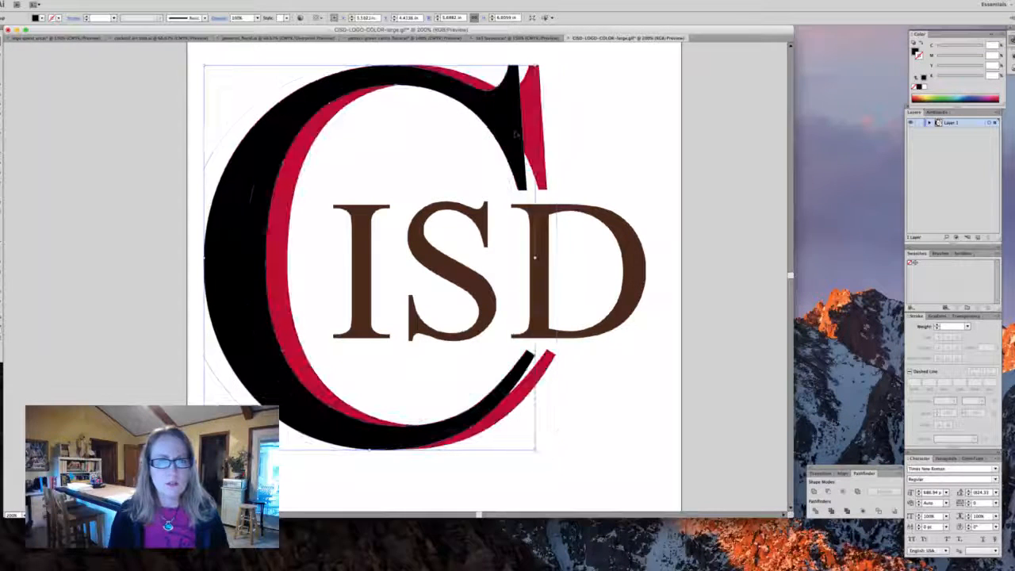
pyautogui.click(587, 136)
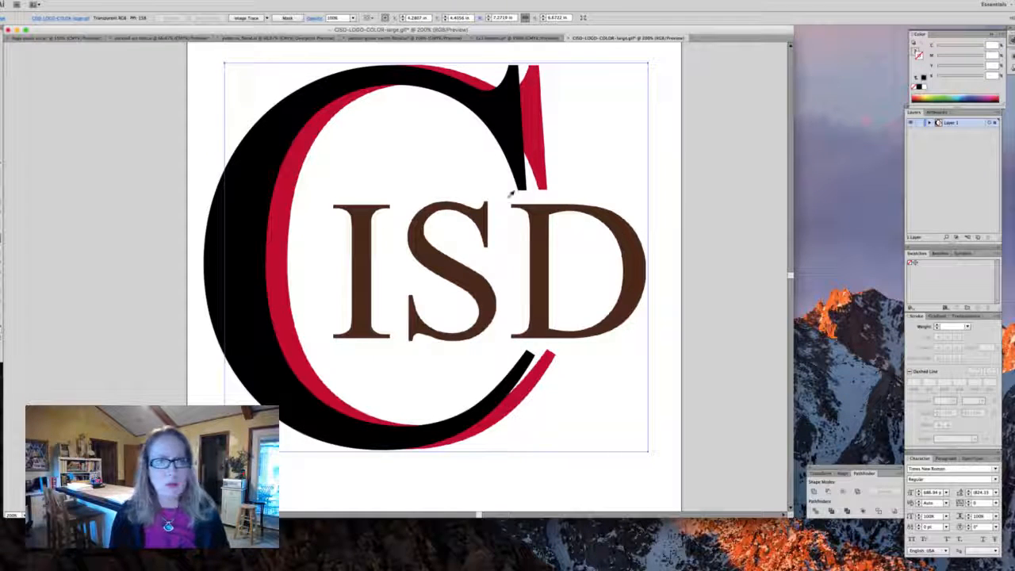
# - Sample the logo's red colour and save it as a new swatch
pyautogui.click(541, 132)
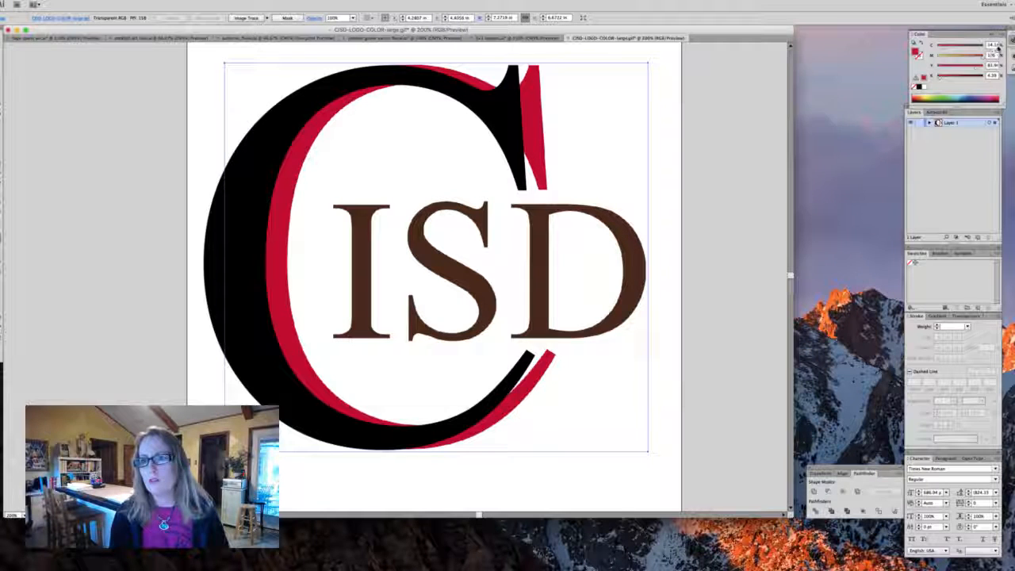
pyautogui.click(995, 34)
pyautogui.click(966, 111)
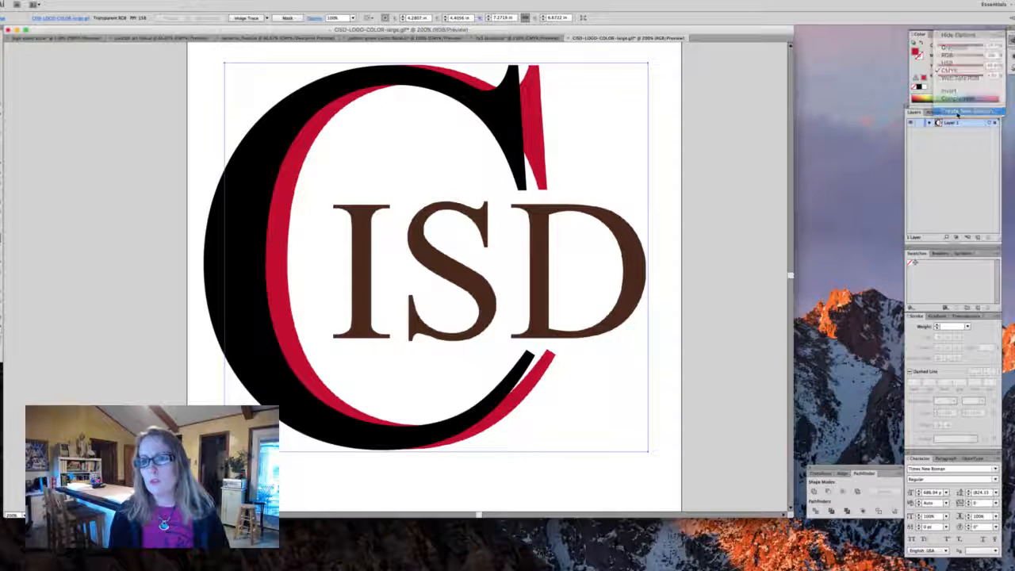
pyautogui.click(647, 346)
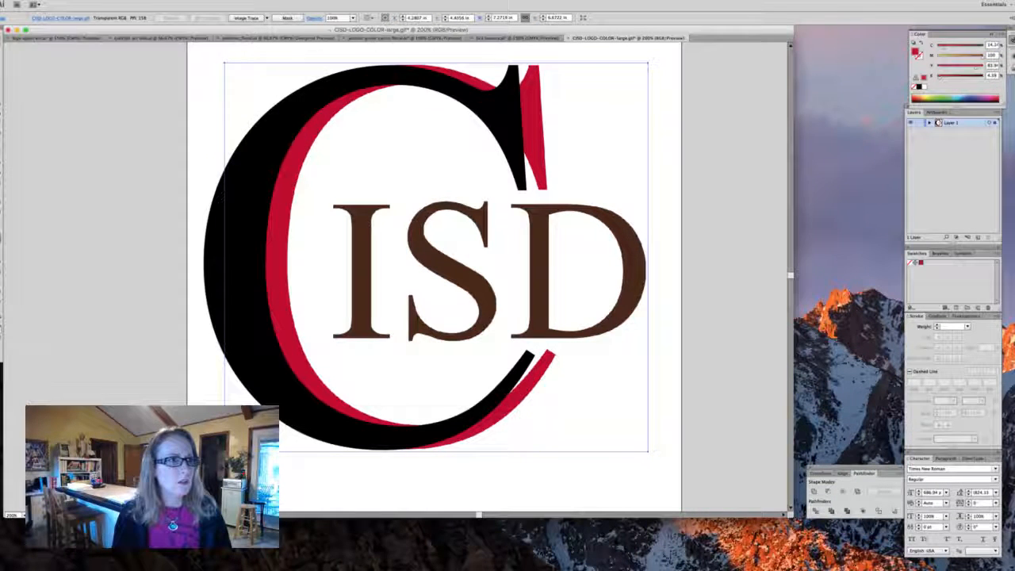
# - Fill the outlined C with the new red swatch and place it back over the original C
pyautogui.click(291, 125)
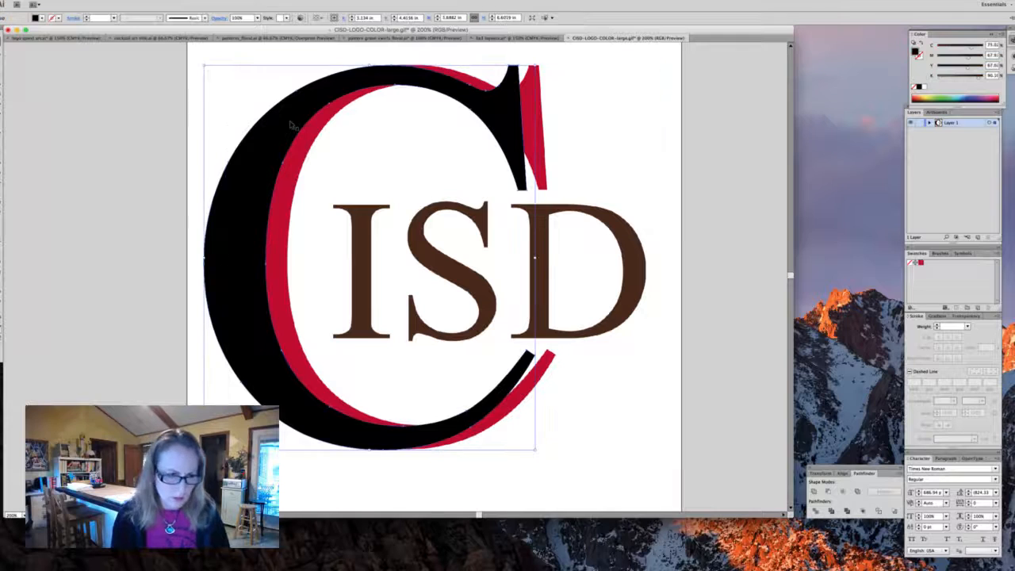
pyautogui.click(920, 264)
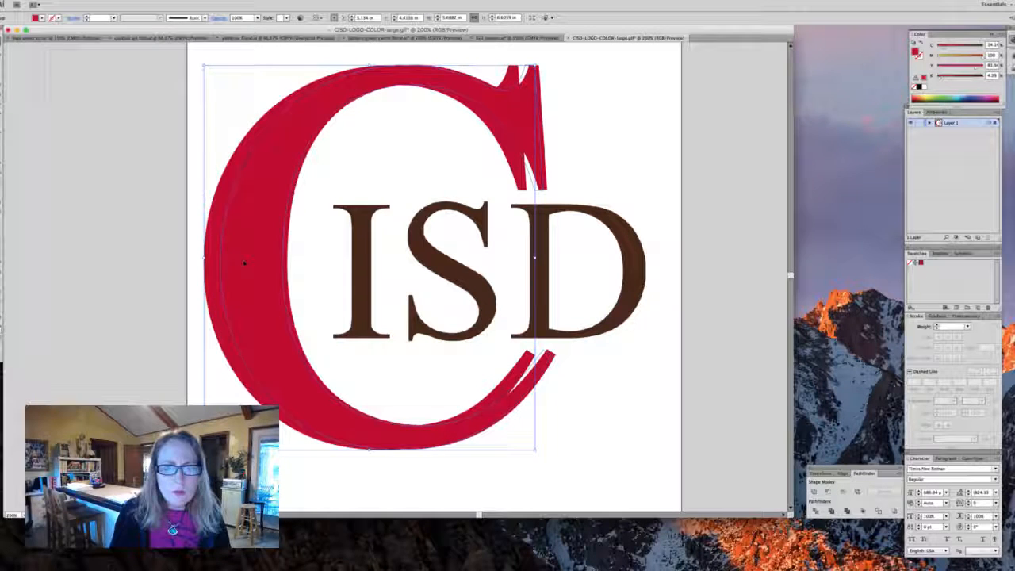
pyautogui.click(247, 263)
pyautogui.press('Delete')
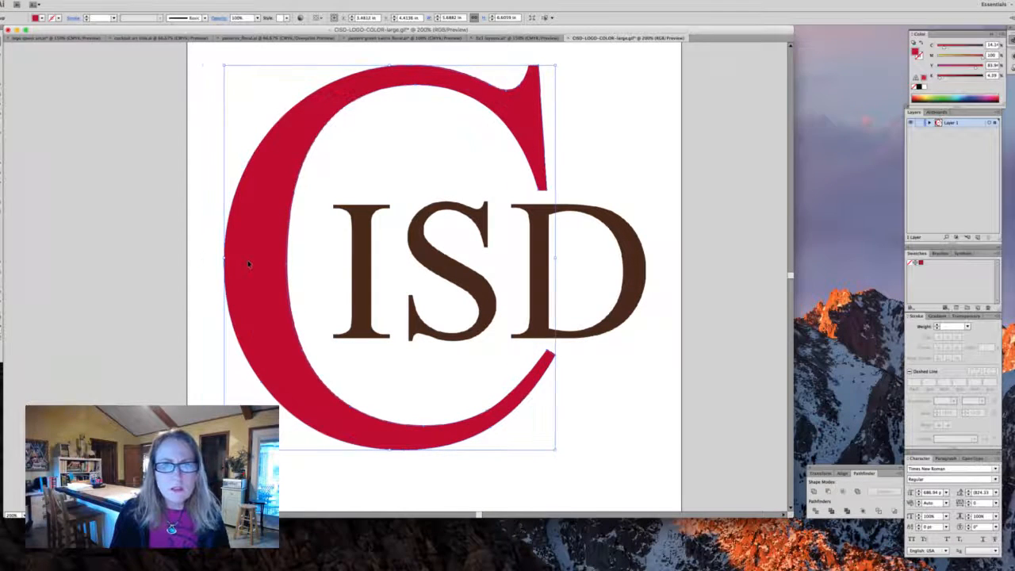
# - Start a new Times New Roman text object, reduce its size to about 139 pt, and type ISD below the logo
pyautogui.click(616, 158)
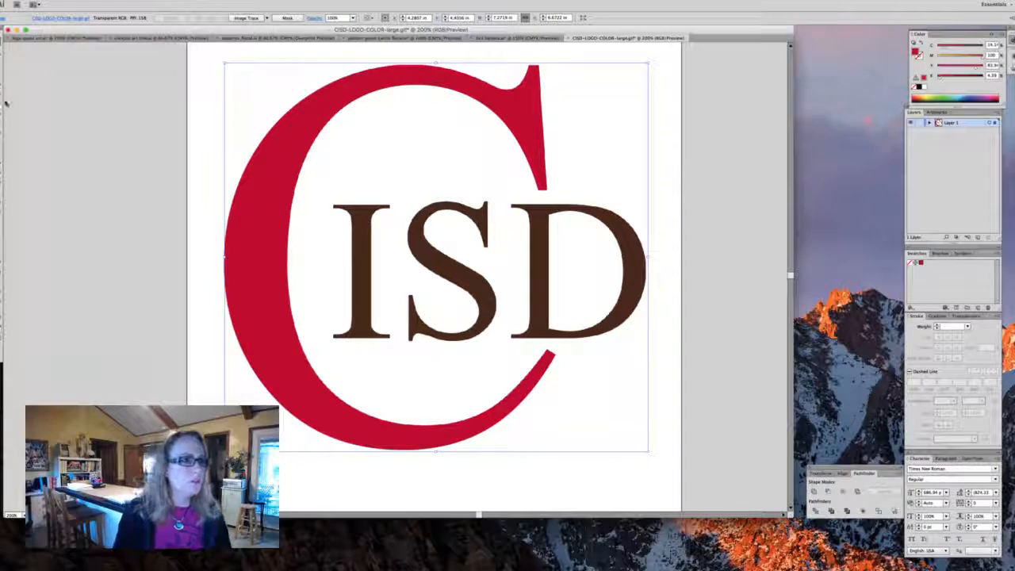
pyautogui.click(323, 477)
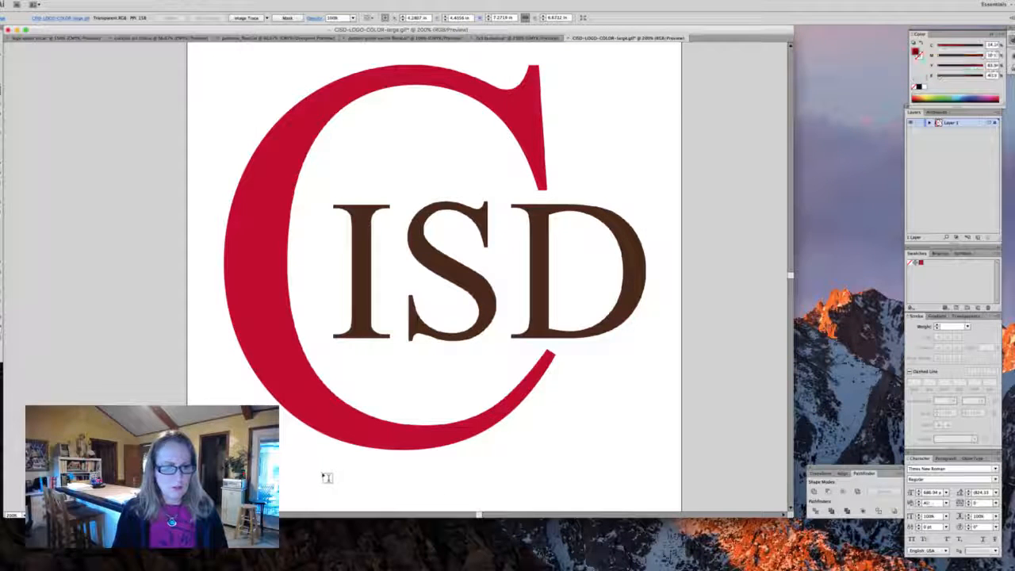
pyautogui.press('t')
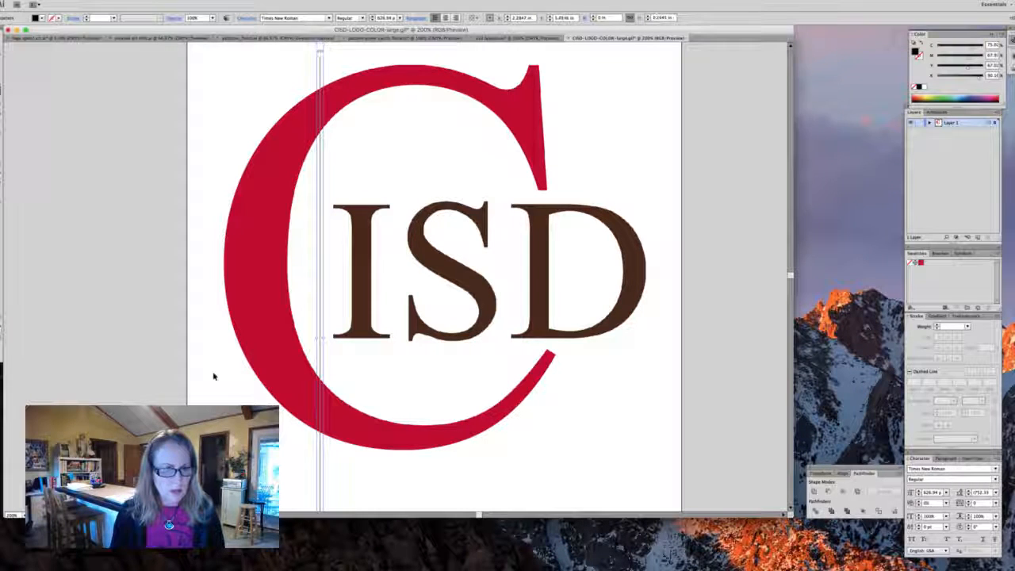
pyautogui.press('alt+shift+super+comma')
pyautogui.press('alt+shift+super+comma')
pyautogui.press('alt+shift+super+comma')
pyautogui.press('alt+shift+super+comma')
pyautogui.press('alt+shift+super+comma')
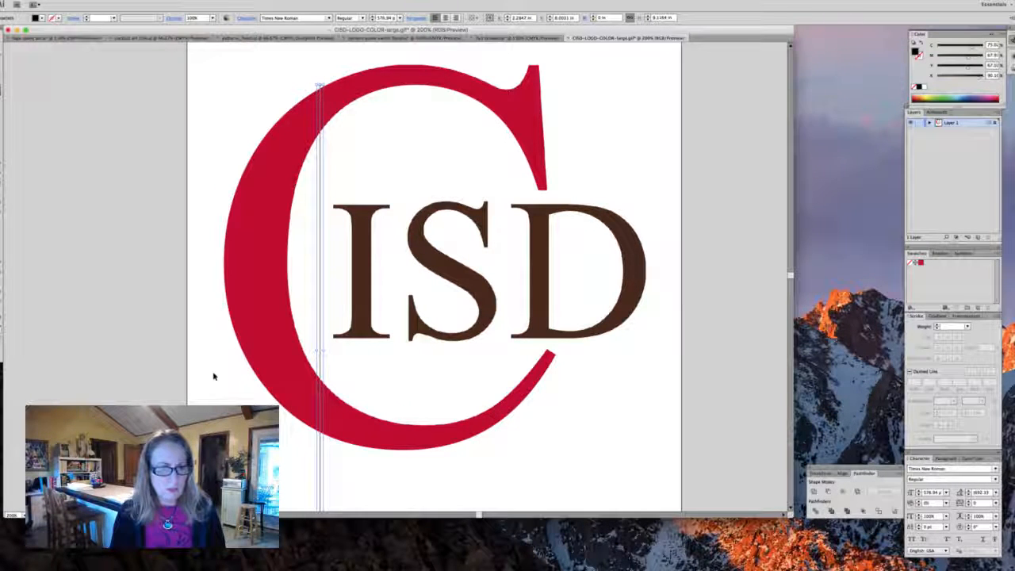
pyautogui.press('alt+shift+super+comma')
pyautogui.press('alt+shift+super+comma')
pyautogui.press('alt+shift+super+comma')
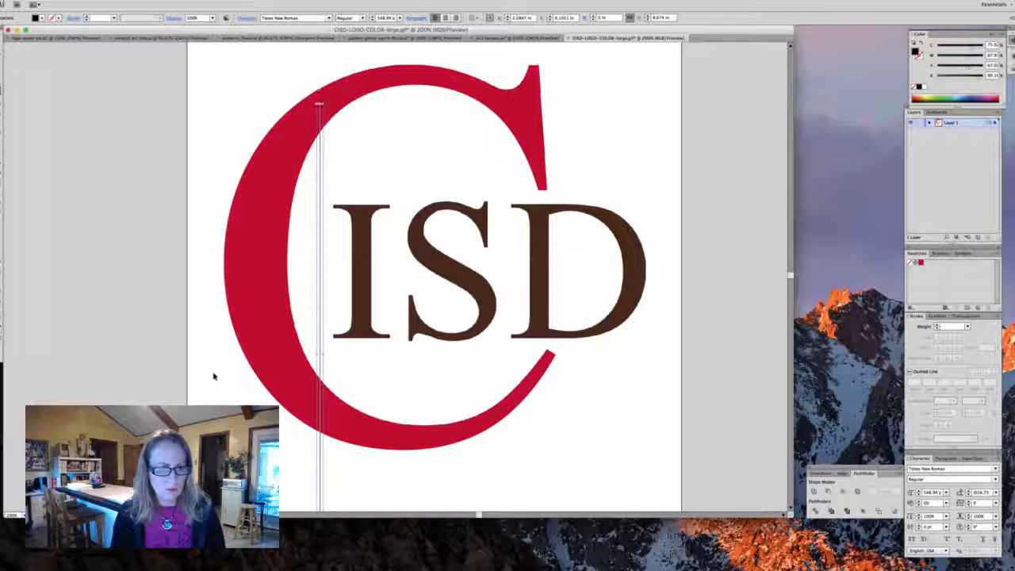
pyautogui.press('alt+shift+super+comma')
pyautogui.press('alt+shift+super+comma')
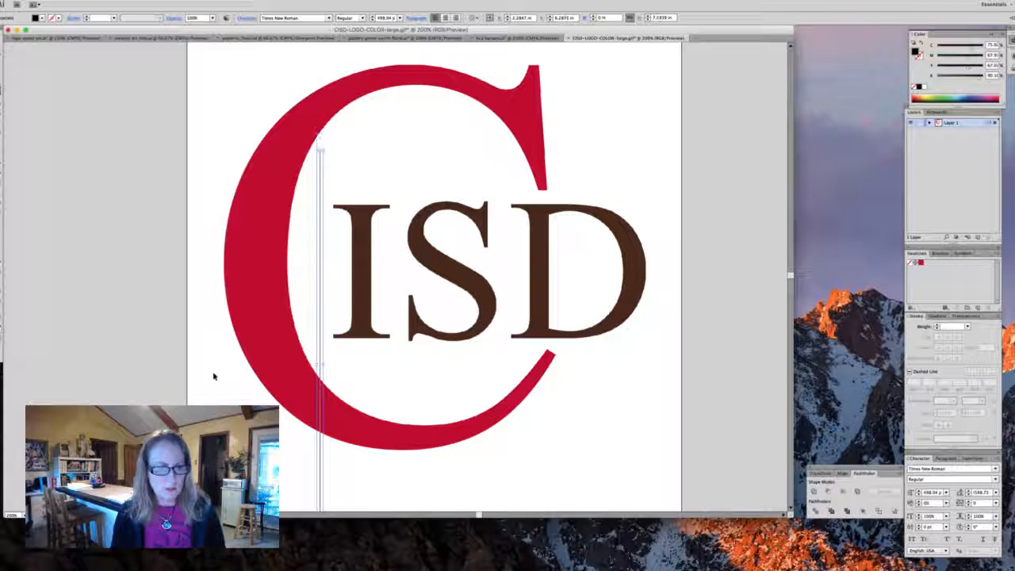
pyautogui.press('alt+shift+super+comma')
pyautogui.press('alt+shift+super+comma')
pyautogui.press('alt+shift+super+comma')
pyautogui.press('alt+shift+super+comma')
pyautogui.press('alt+shift+super+comma')
pyautogui.press('alt+shift+super+comma')
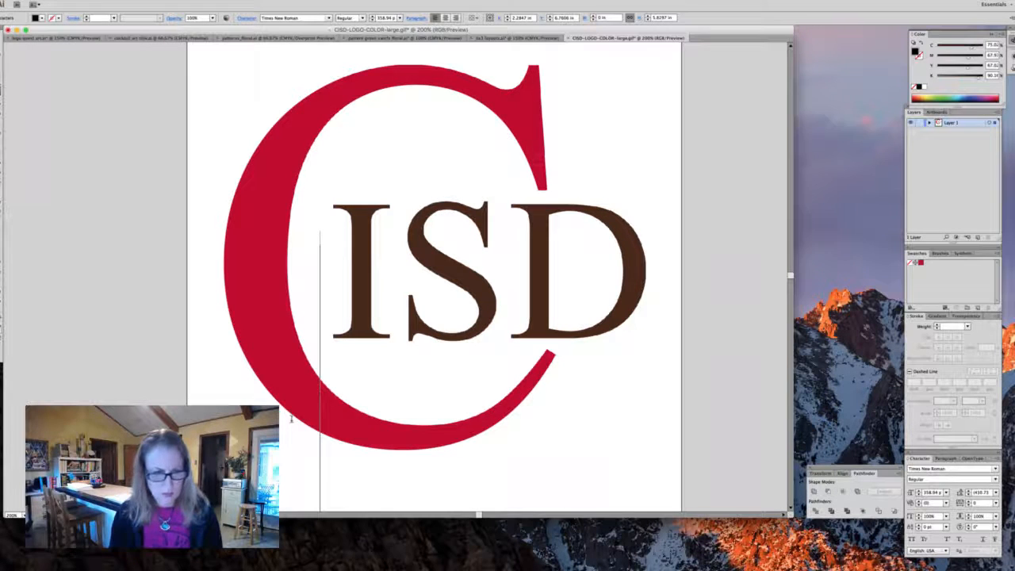
pyautogui.press('alt+shift+super+comma')
pyautogui.press('alt+shift+super+comma')
pyautogui.press('alt+shift+super+comma')
pyautogui.press('alt+shift+super+comma')
pyautogui.press('alt+shift+super+comma')
pyautogui.press('alt+shift+super+comma')
pyautogui.press('alt+shift+super+comma')
pyautogui.press('alt+shift+super+comma')
pyautogui.press('alt+shift+super+comma')
pyautogui.press('alt+shift+super+comma')
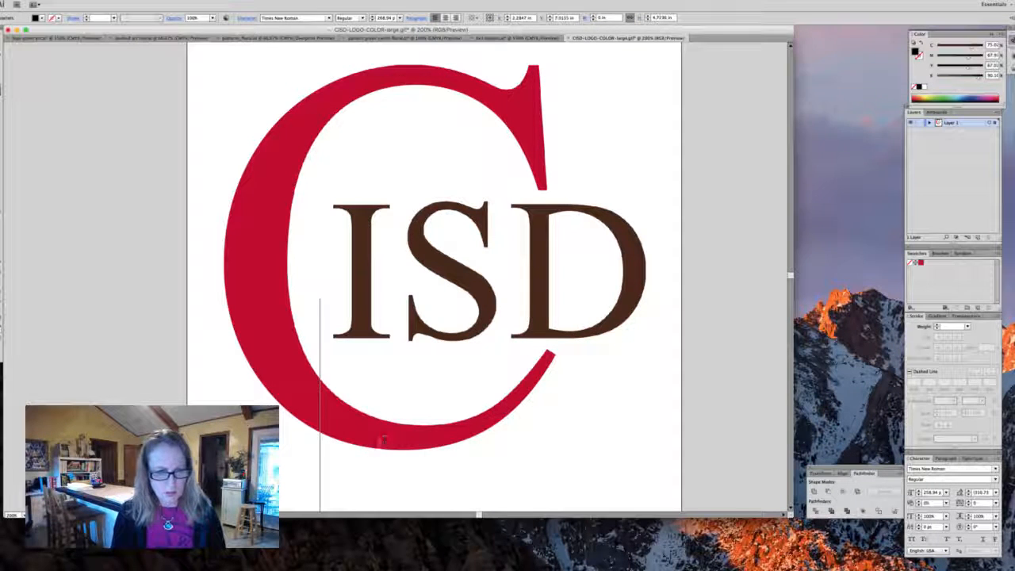
pyautogui.press('alt+shift+super+comma')
pyautogui.press('alt+shift+super+comma')
pyautogui.press('alt+shift+super+comma')
pyautogui.press('alt+shift+super+comma')
pyautogui.press('alt+shift+super+comma')
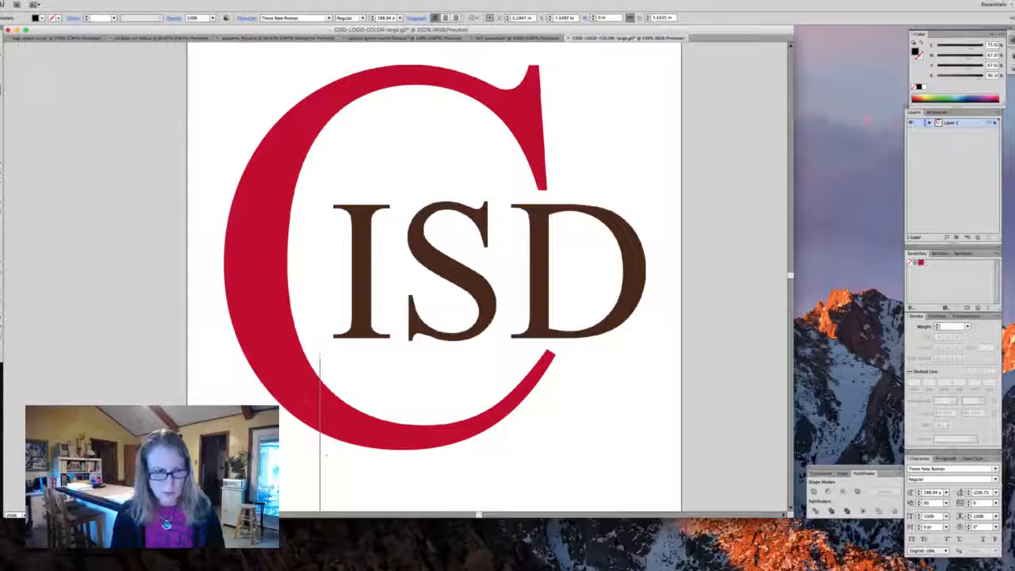
pyautogui.press('alt+shift+super+comma')
pyautogui.press('alt+shift+super+comma')
pyautogui.press('alt+shift+super+comma')
pyautogui.press('alt+shift+super+comma')
pyautogui.press('alt+shift+super+comma')
pyautogui.write('IS')
pyautogui.scroll(-1, 277, 344)
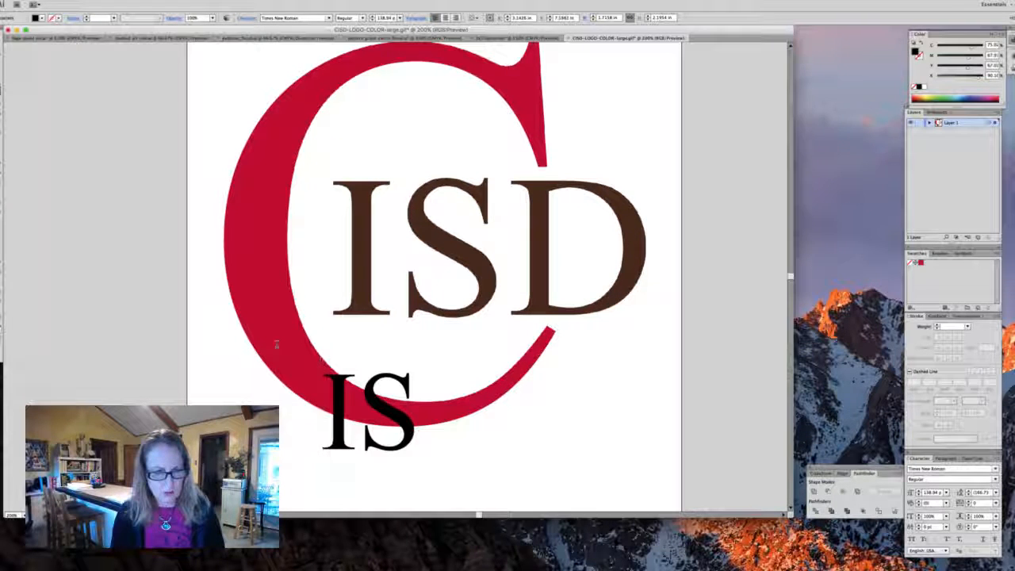
pyautogui.write('D')
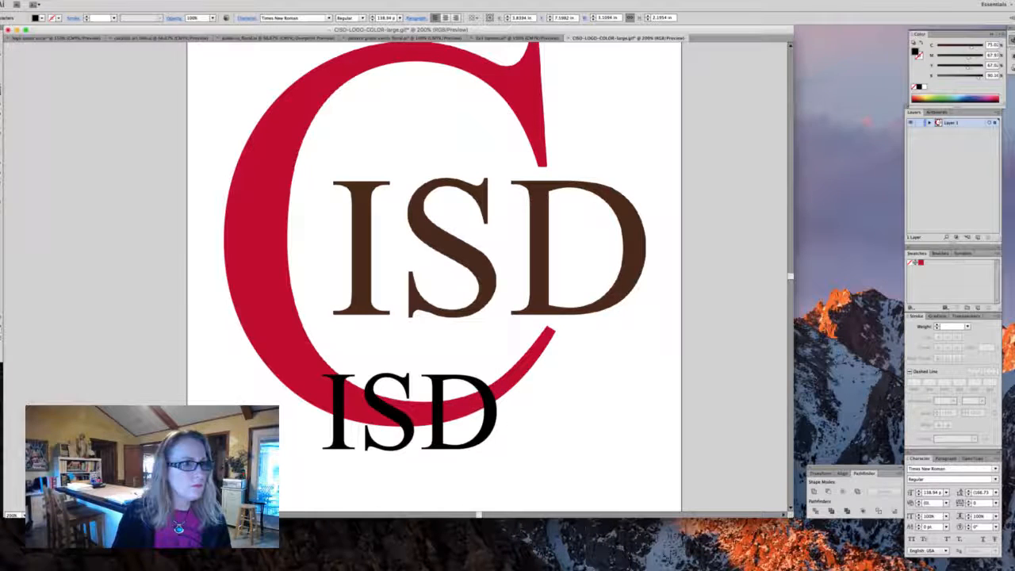
pyautogui.press('Escape')
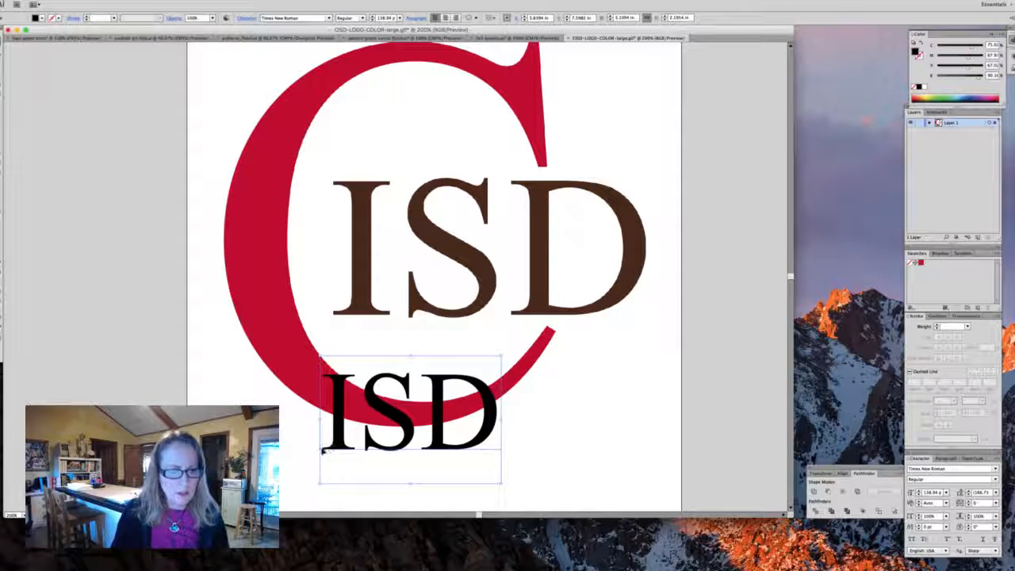
# - Move the ISD text onto the brown letters and scale it to about 247 pt to match them
pyautogui.moveTo(323, 451); pyautogui.dragTo(332, 317)
pyautogui.hscroll(5, 332, 317)
pyautogui.scroll(3, 332, 316)
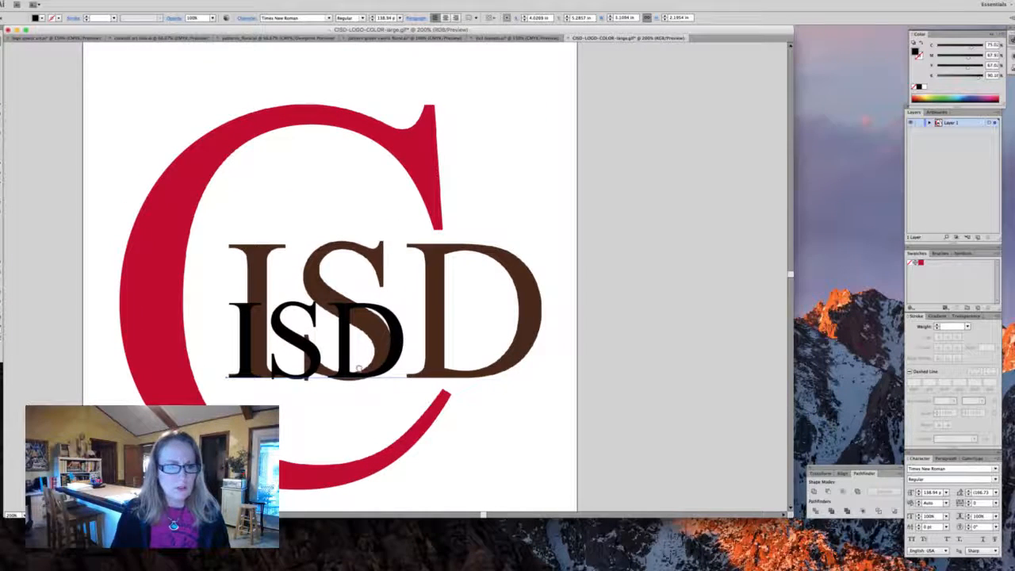
pyautogui.moveTo(408, 284); pyautogui.dragTo(624, 187)
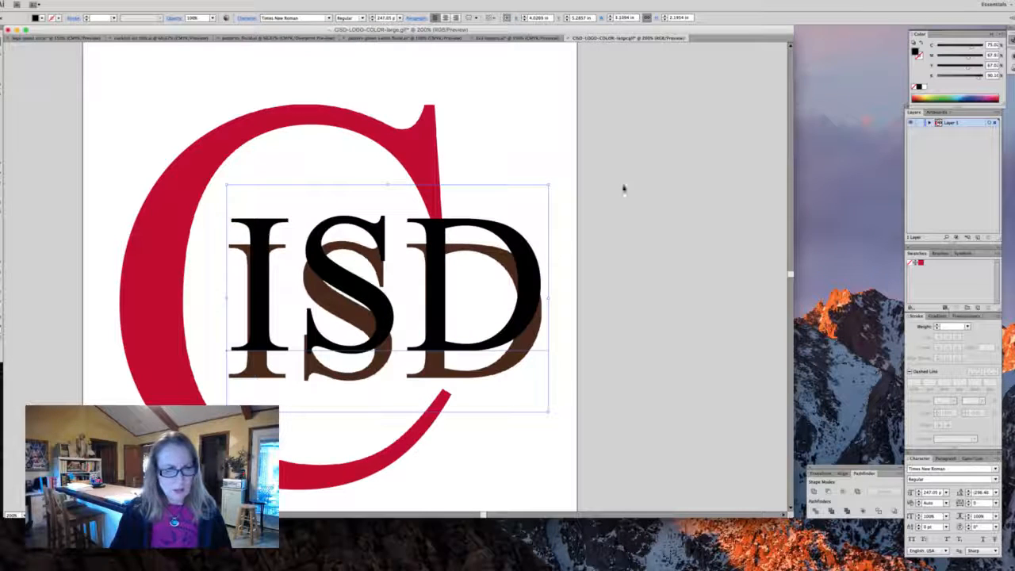
pyautogui.moveTo(530, 263); pyautogui.dragTo(529, 291)
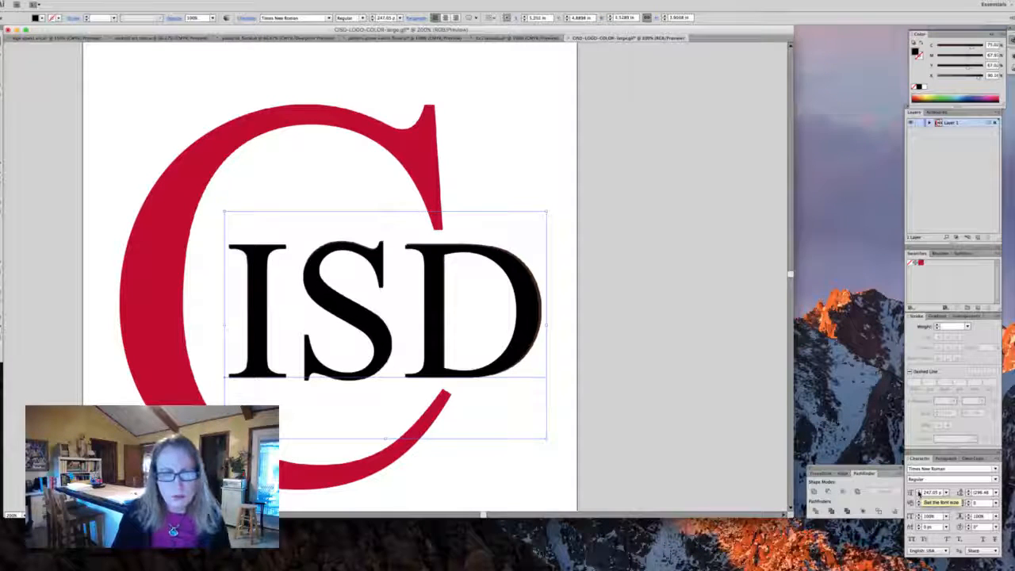
# - Set the ISD text's font size to 249 pt and nudge it sideways
pyautogui.click(919, 492)
pyautogui.click(918, 491)
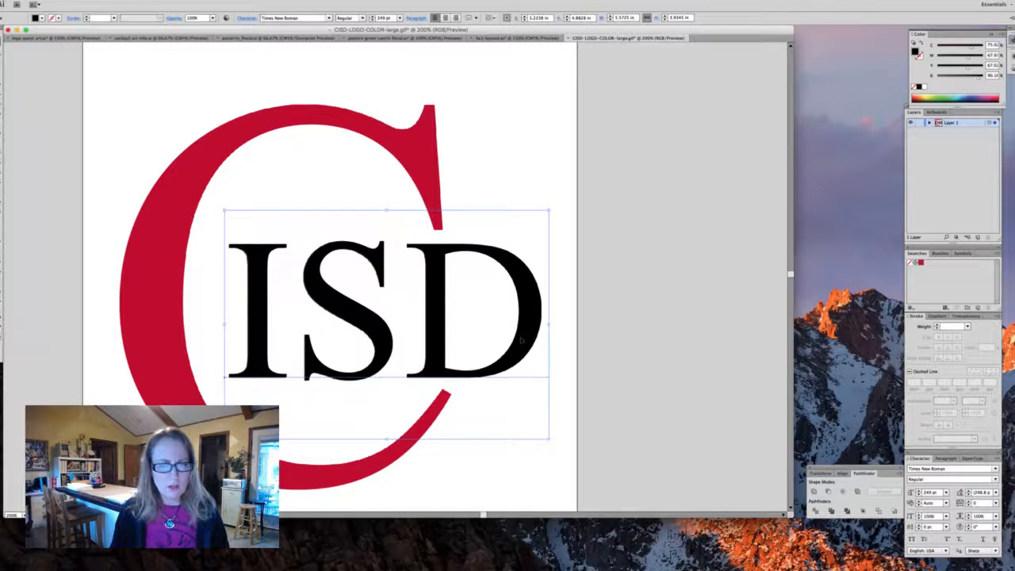
pyautogui.moveTo(522, 339); pyautogui.dragTo(493, 339)
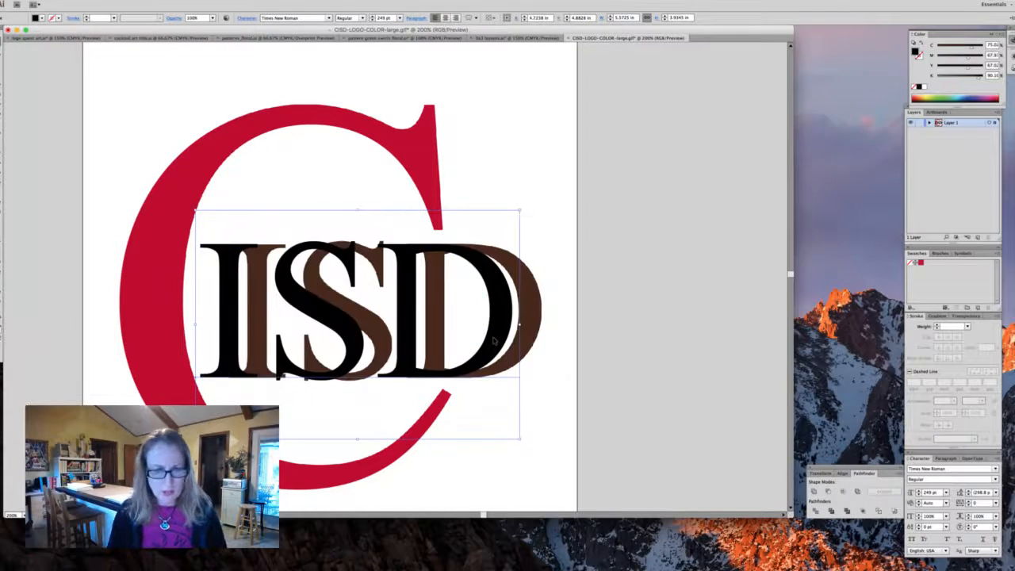
pyautogui.click(584, 306)
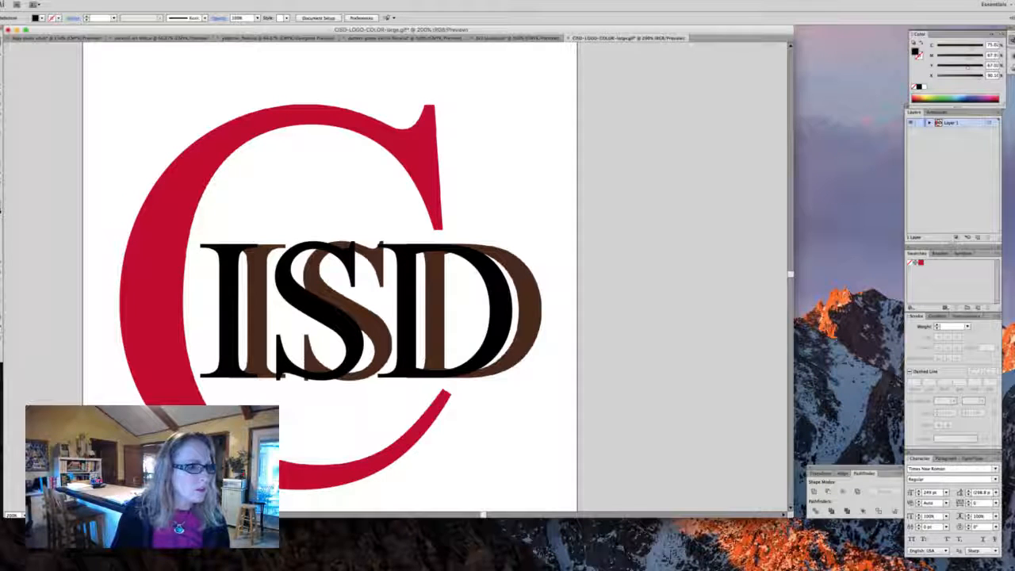
# - Sample the logo's brown colour and save it as a new swatch
pyautogui.click(536, 310)
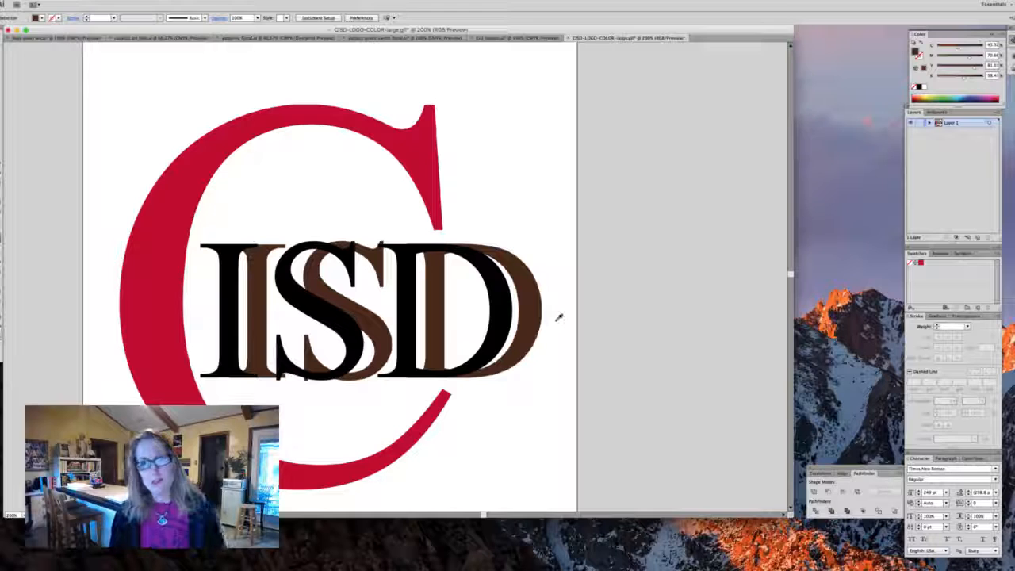
pyautogui.click(1002, 36)
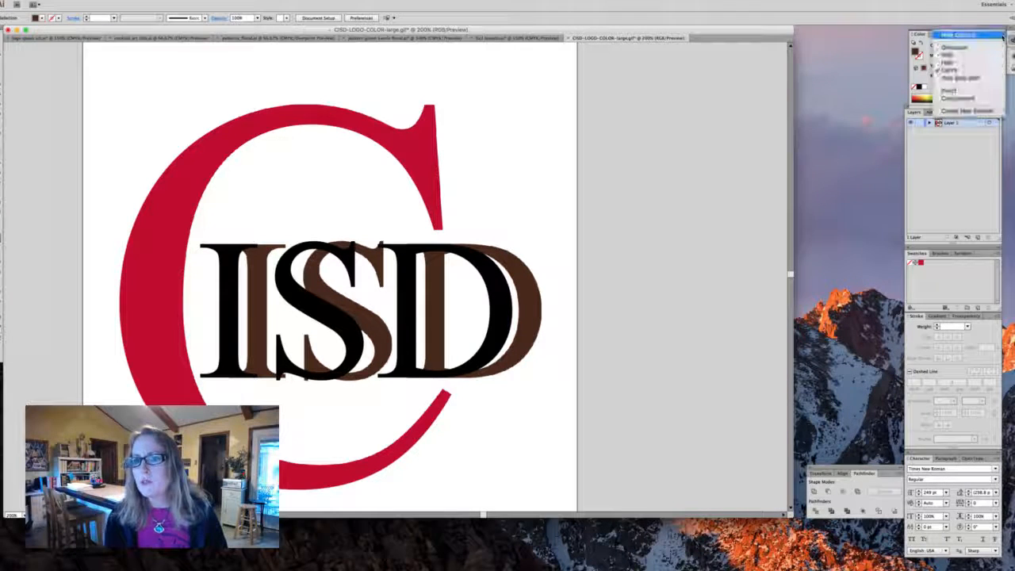
pyautogui.click(952, 111)
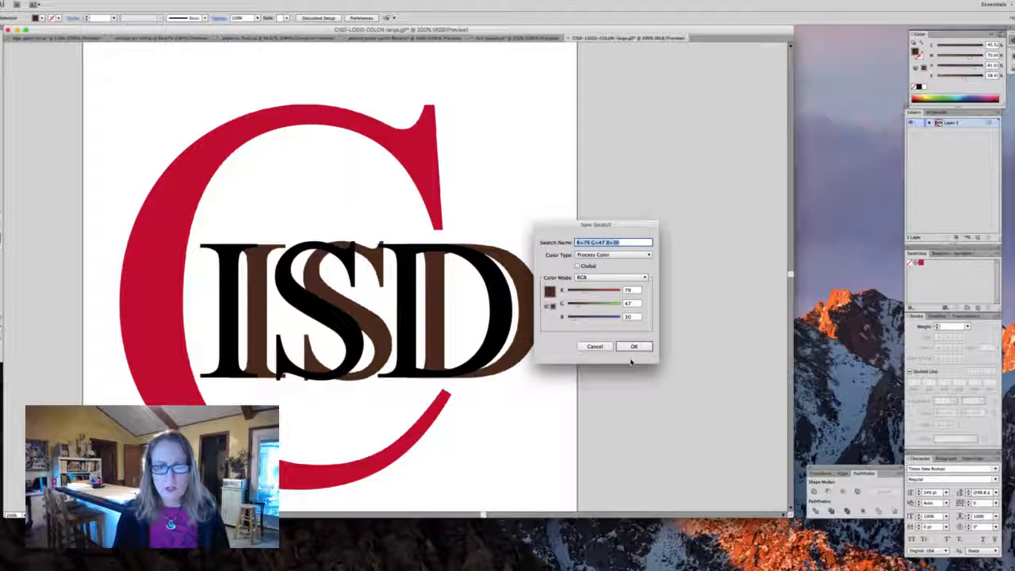
pyautogui.click(634, 347)
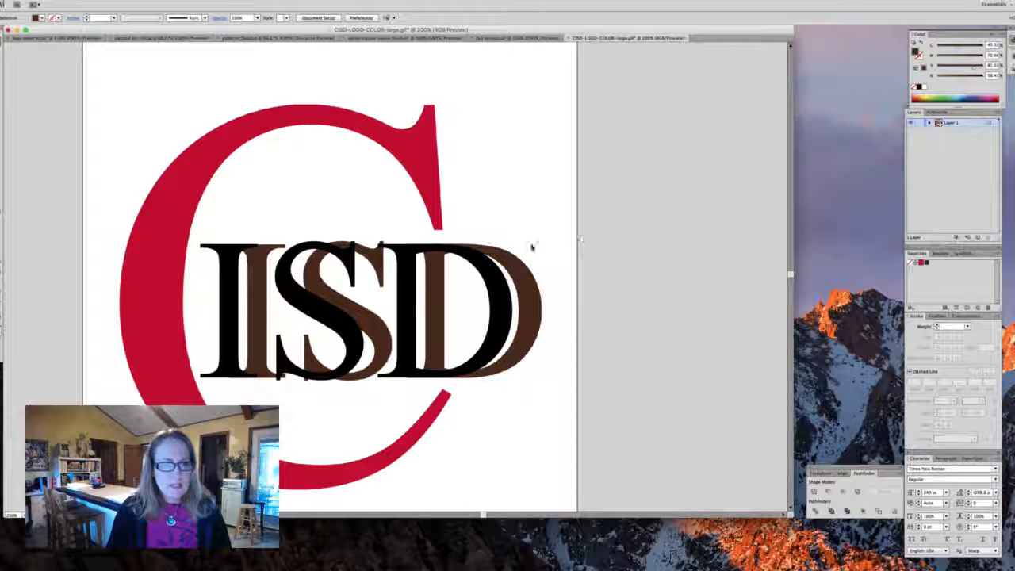
# - Fill the ISD text with the new brown swatch and align it exactly over the original letters
pyautogui.click(404, 300)
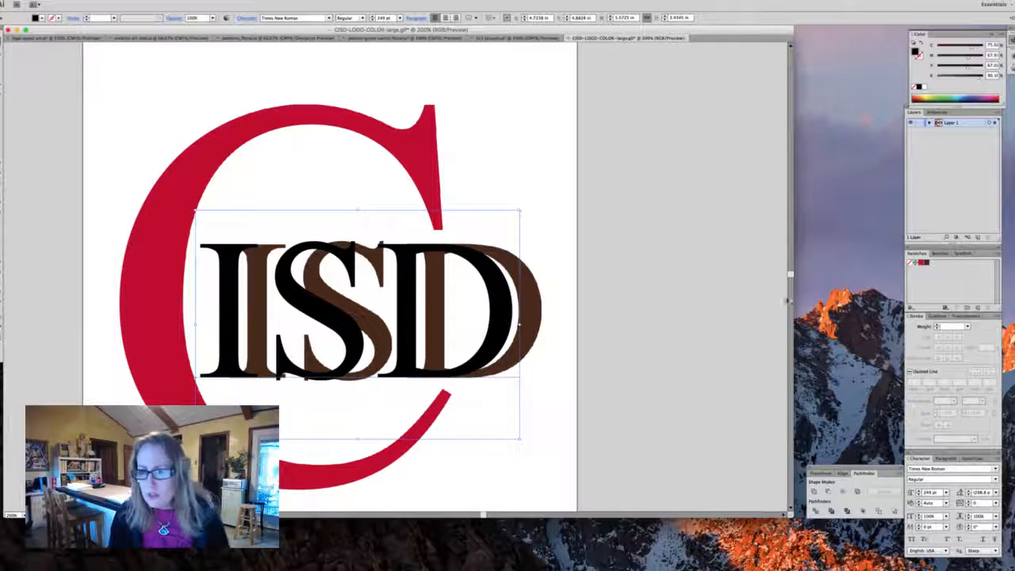
pyautogui.click(926, 263)
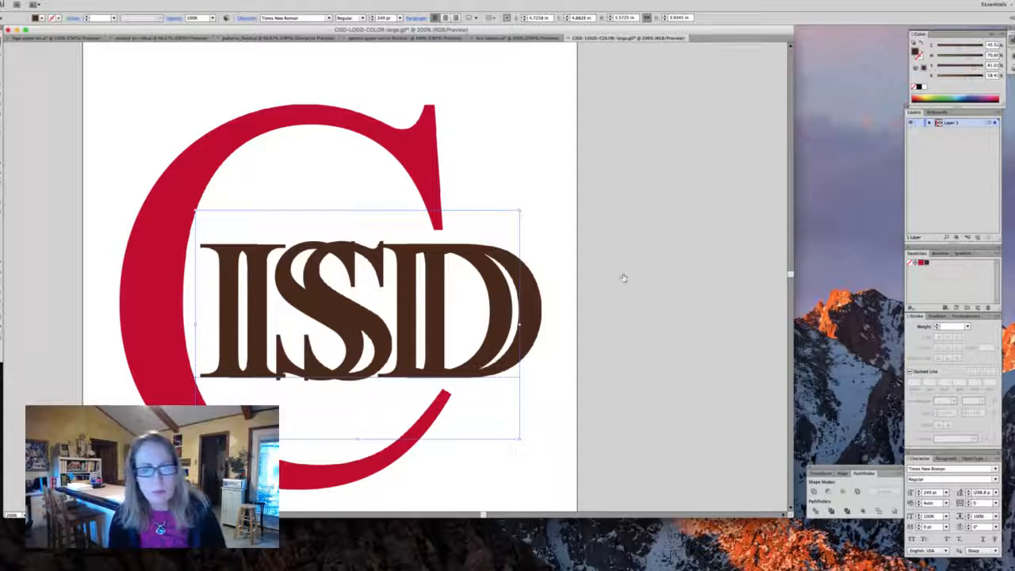
pyautogui.moveTo(397, 291); pyautogui.dragTo(436, 293)
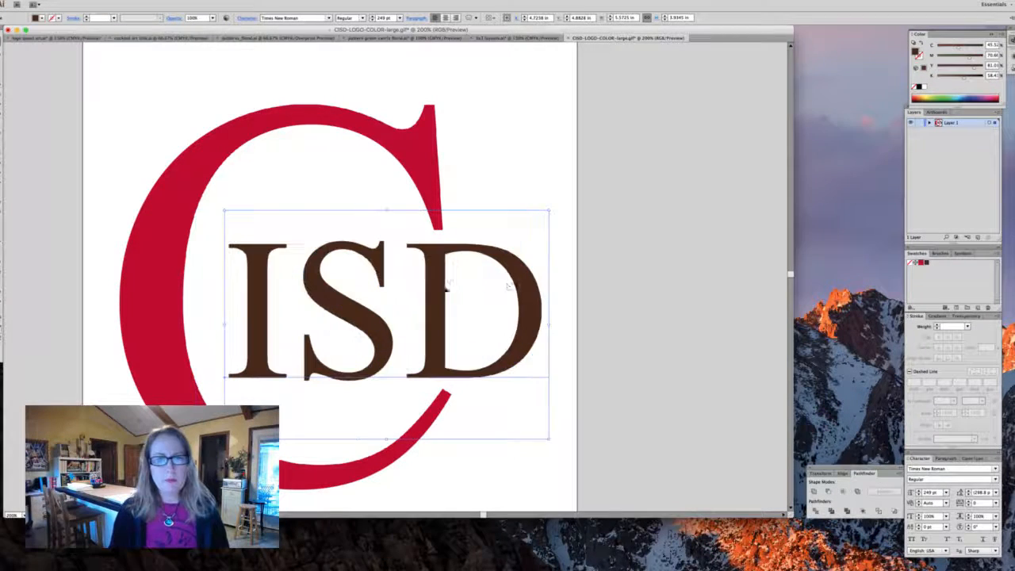
pyautogui.click(600, 291)
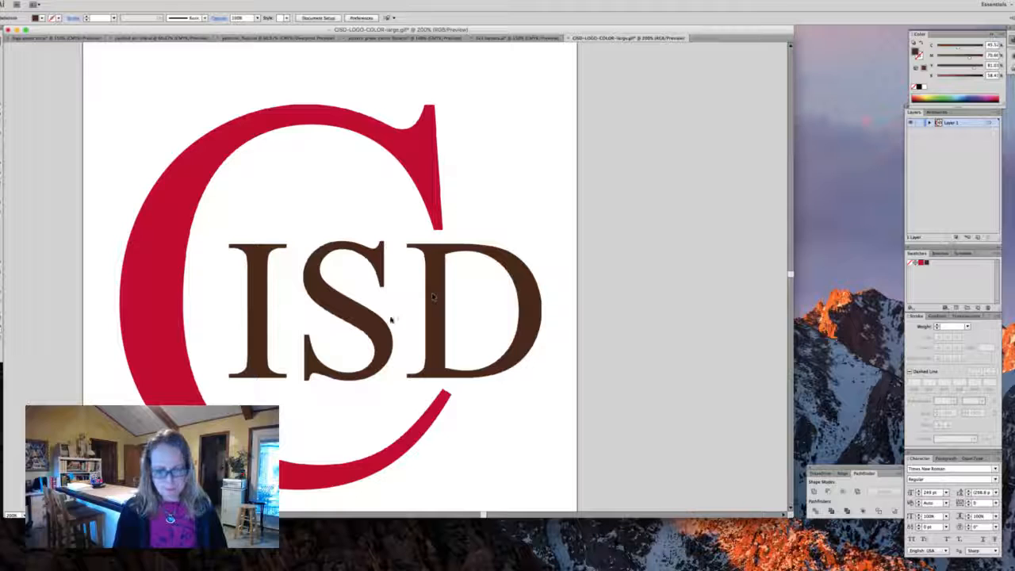
# - Move the original logo image off the artboard beside the recreated artwork
pyautogui.keyDown('alt'); pyautogui.keyDown('super'); pyautogui.click(372, 311); pyautogui.keyUp('super'); pyautogui.keyUp('alt')
pyautogui.keyDown('alt'); pyautogui.keyDown('super'); pyautogui.click(376, 311); pyautogui.keyUp('super'); pyautogui.keyUp('alt')
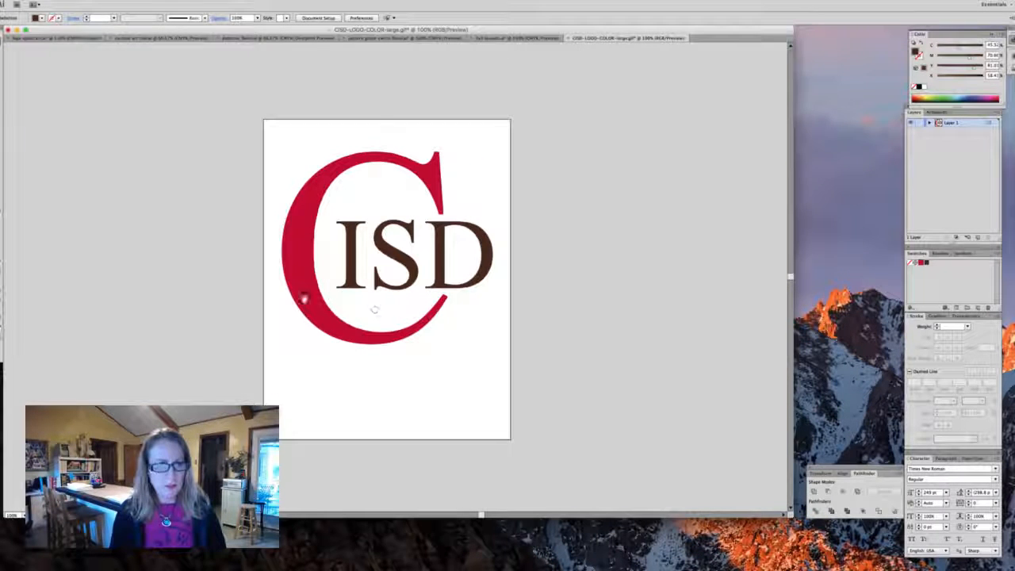
pyautogui.click(330, 344)
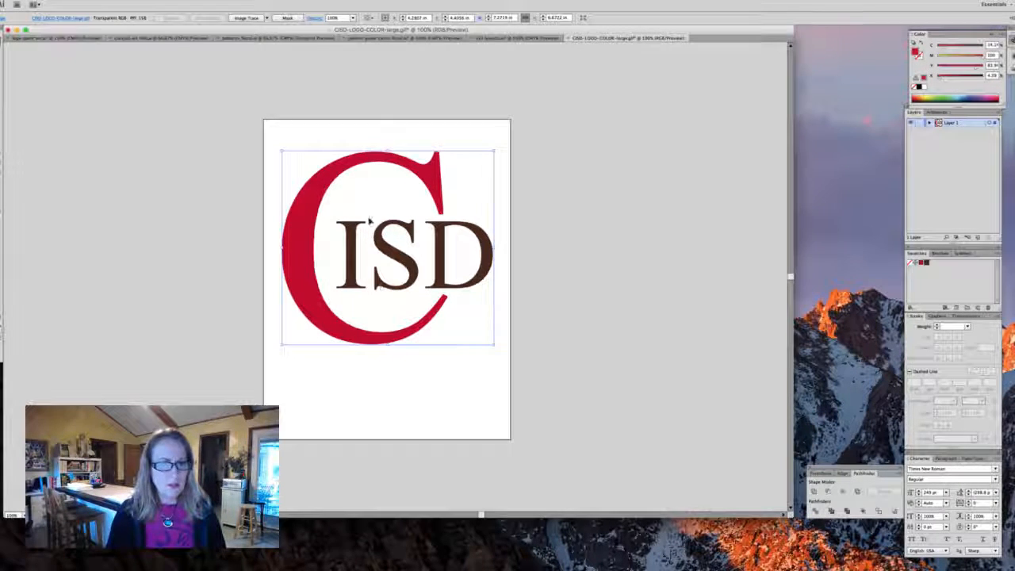
pyautogui.moveTo(492, 168); pyautogui.dragTo(707, 172)
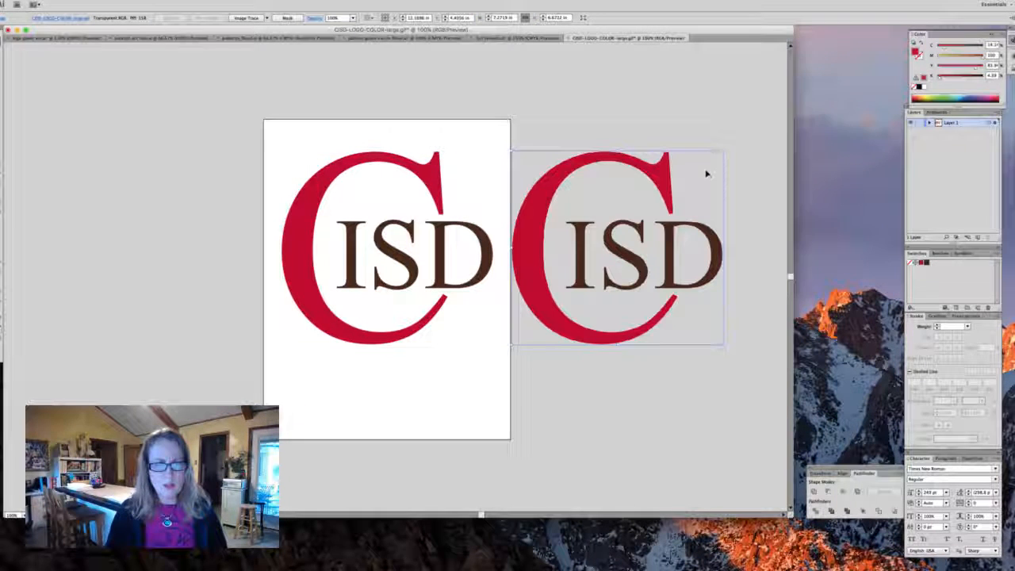
# - Convert the ISD text to outlines
pyautogui.press('super+shift+a')
pyautogui.click(327, 161)
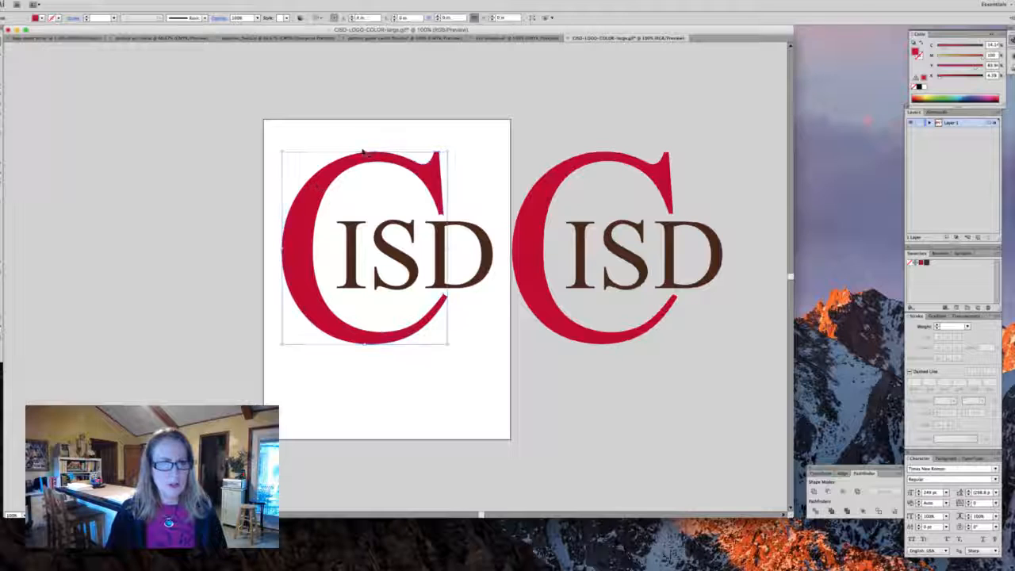
pyautogui.click(547, 138)
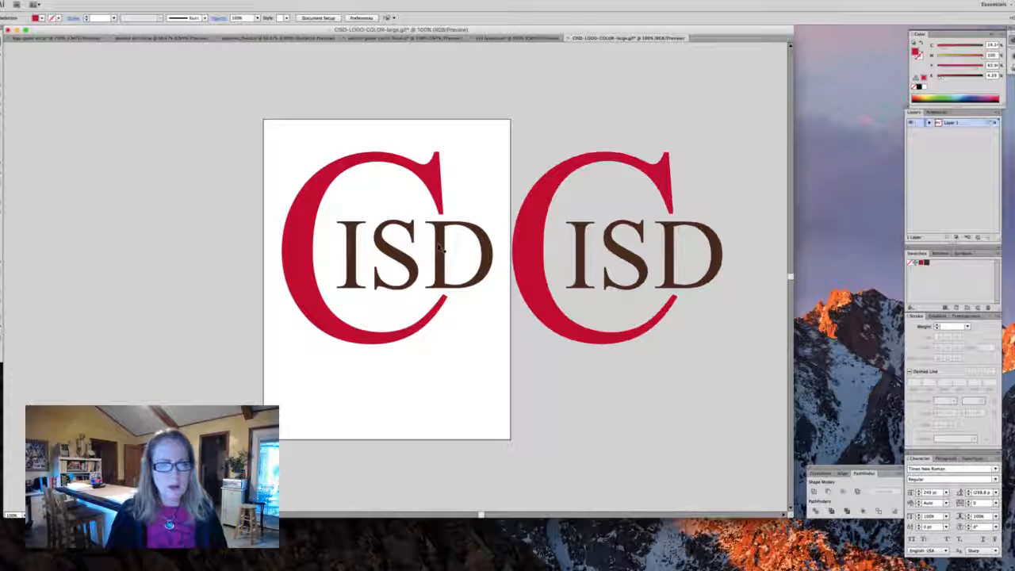
pyautogui.click(440, 248)
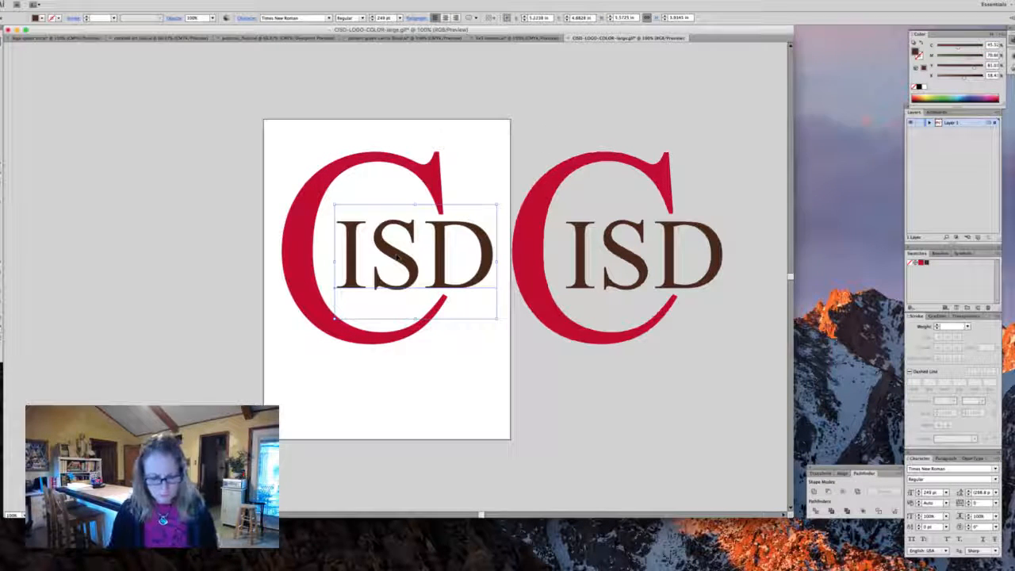
pyautogui.press('super+shift+o')
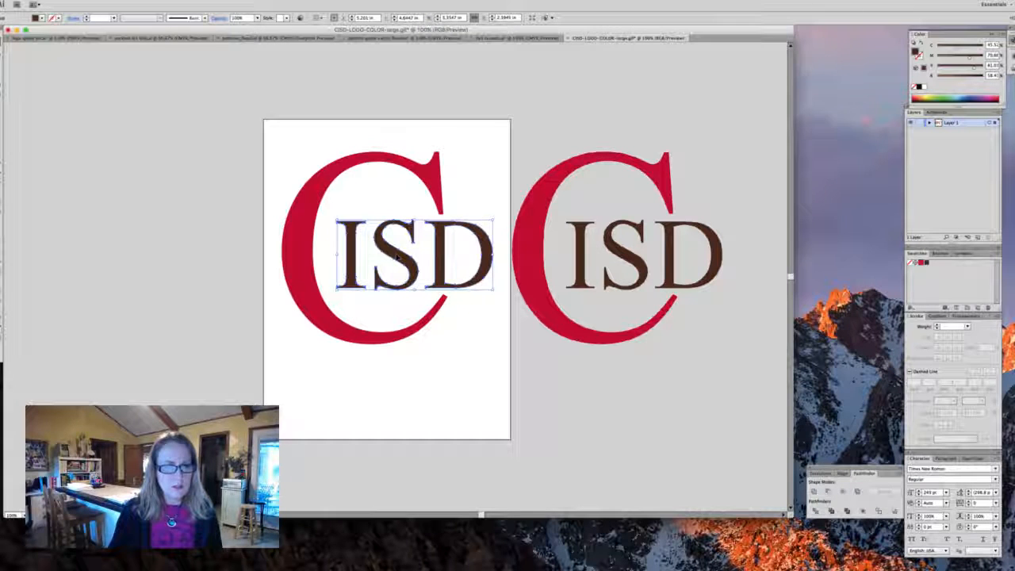
pyautogui.click(562, 151)
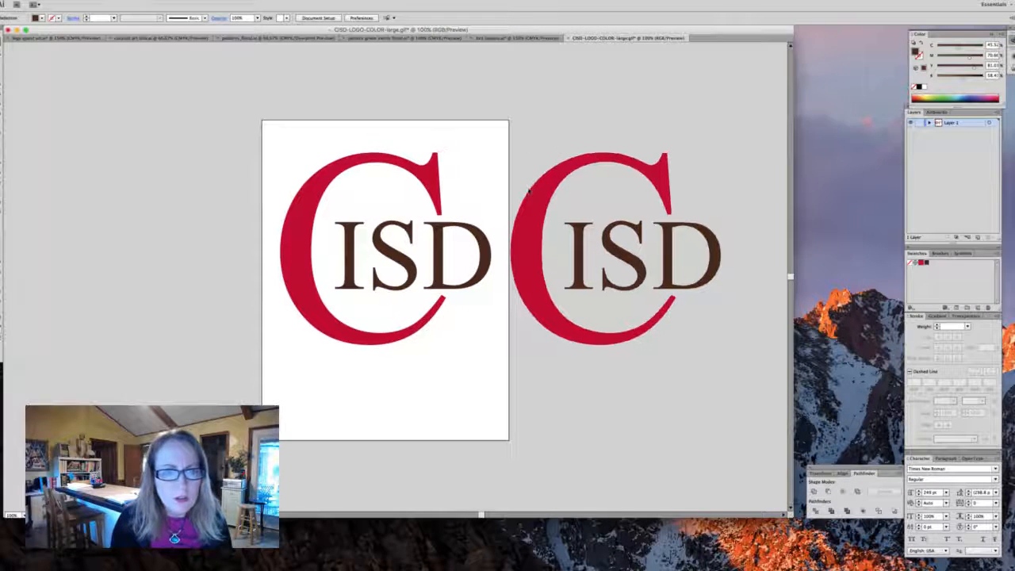
pyautogui.moveTo(533, 191); pyautogui.dragTo(503, 185)
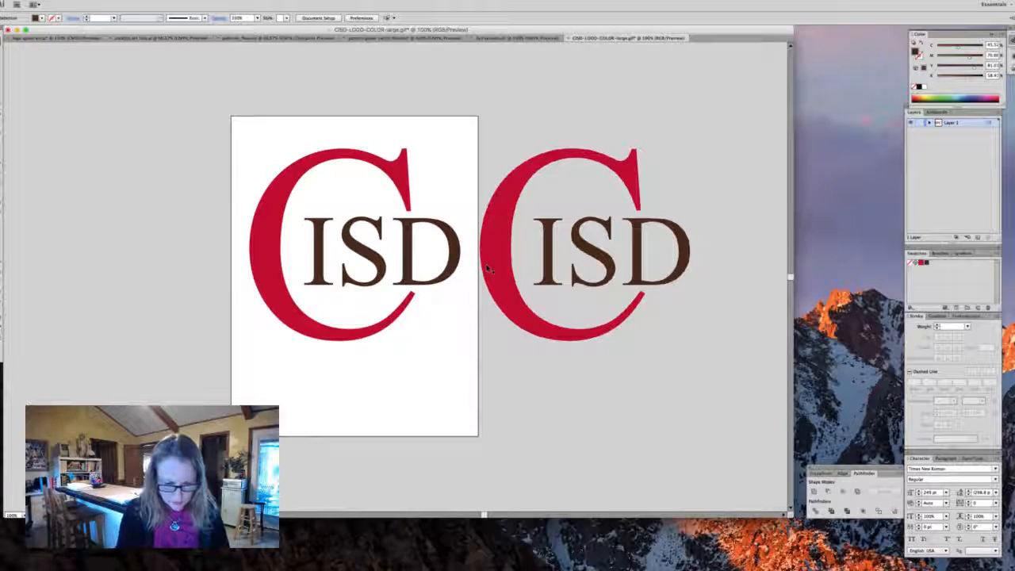
# - Switch to outline view and zoom in closely to inspect the paths of the C's top terminal
pyautogui.press('super+y')
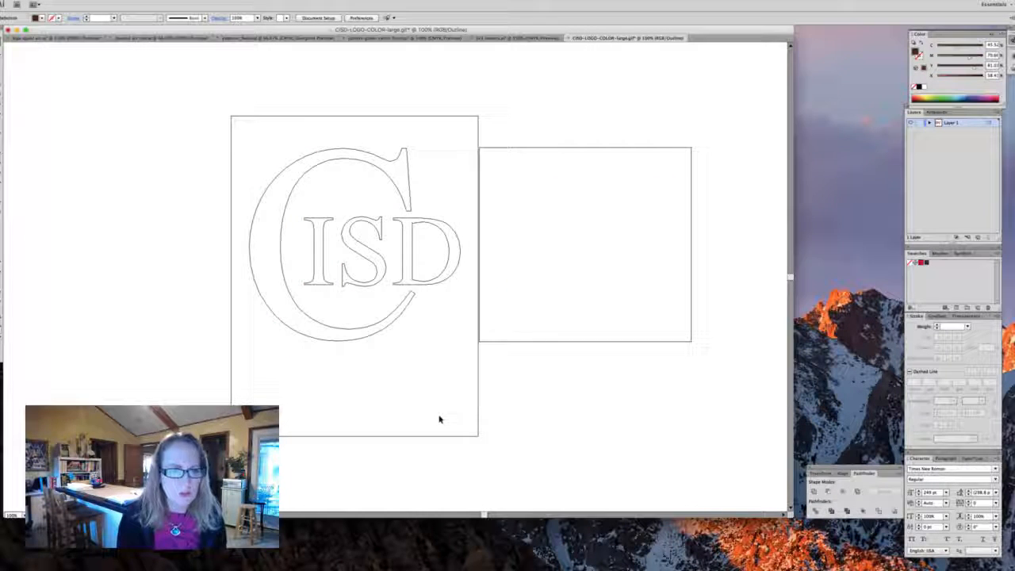
pyautogui.click(627, 343)
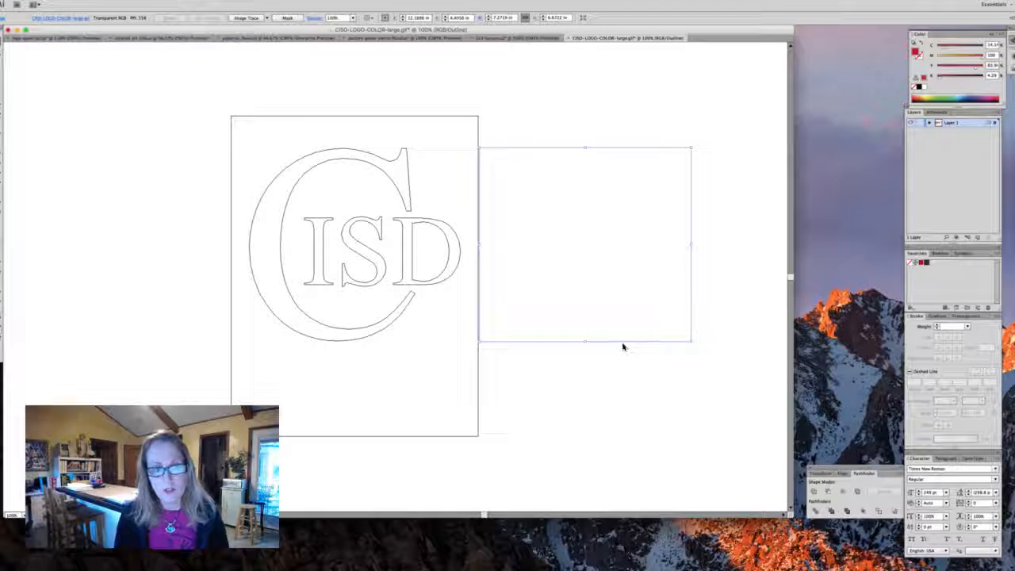
pyautogui.click(365, 258)
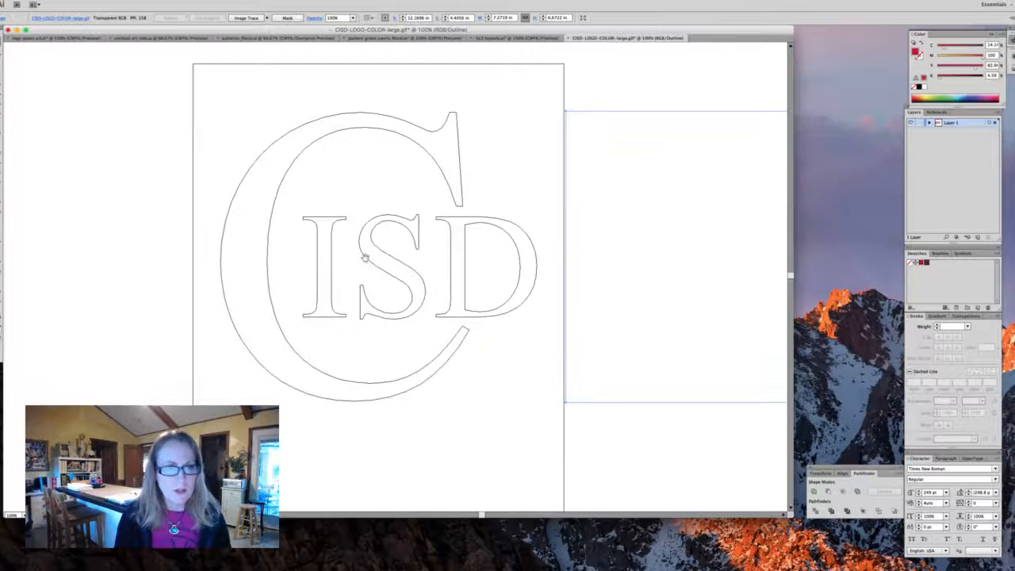
pyautogui.click(373, 255)
pyautogui.click(406, 265)
pyautogui.click(403, 264)
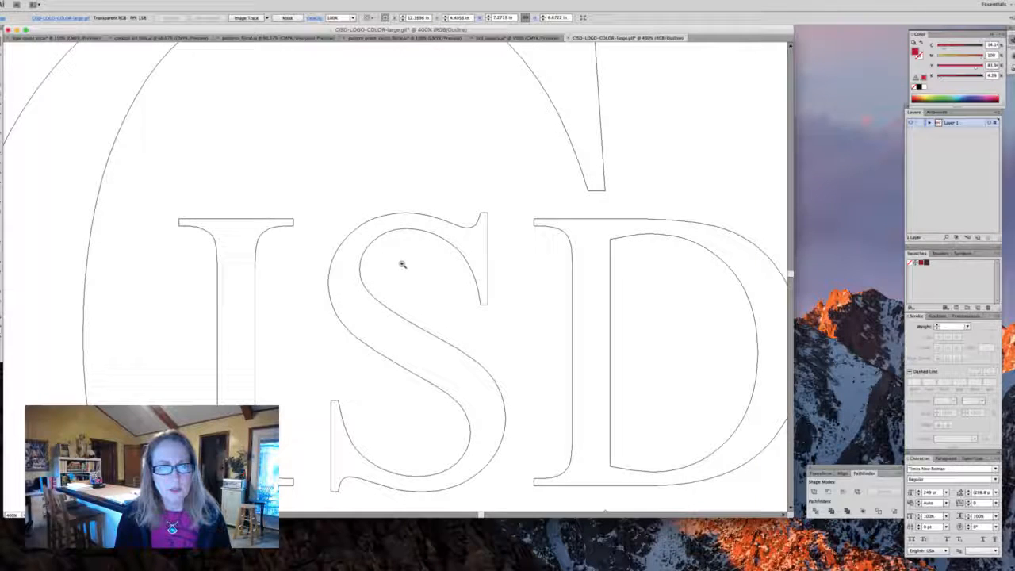
pyautogui.click(402, 264)
pyautogui.click(399, 262)
pyautogui.click(399, 263)
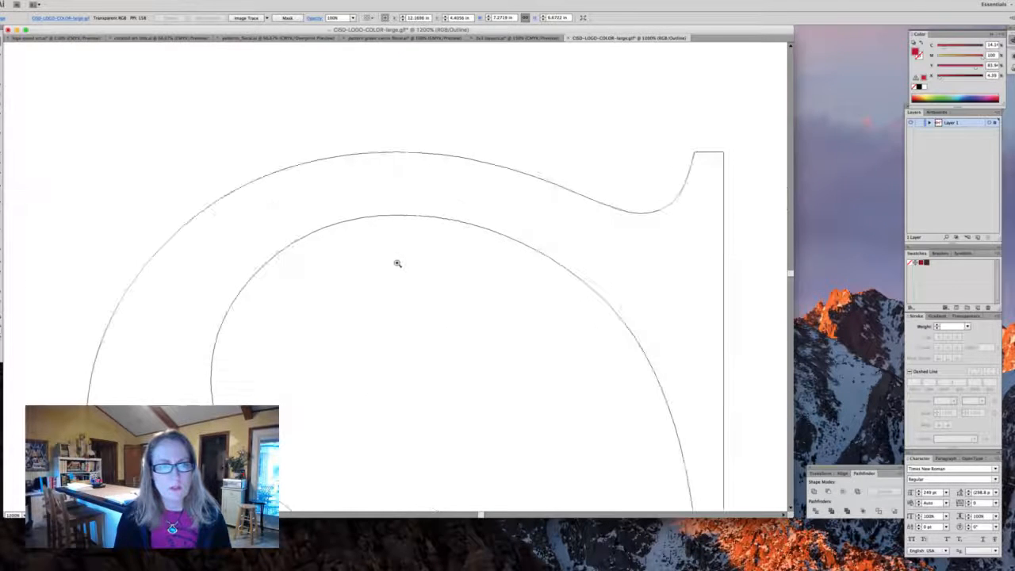
pyautogui.click(397, 264)
pyautogui.moveTo(397, 241); pyautogui.dragTo(111, 223)
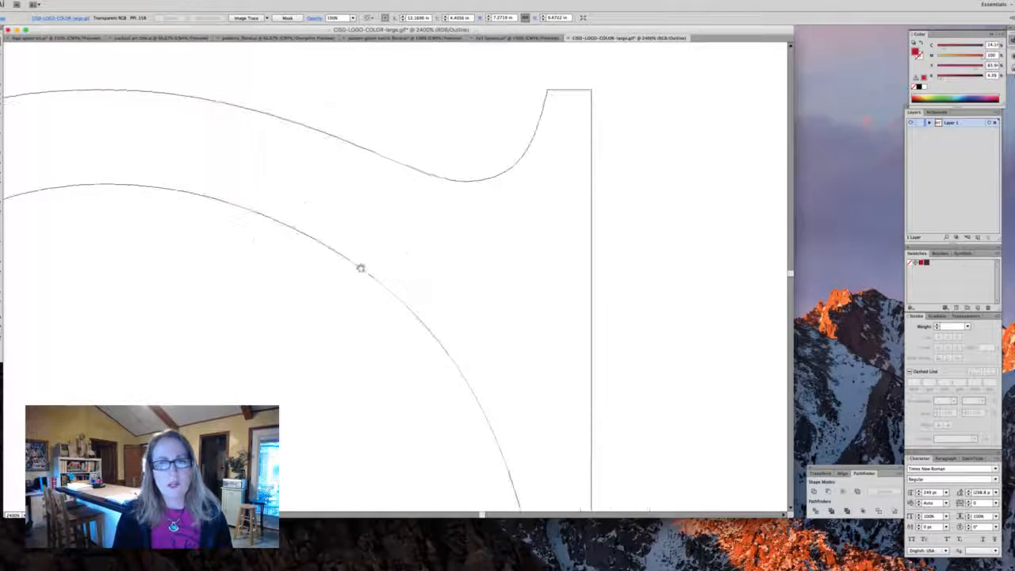
pyautogui.moveTo(514, 282); pyautogui.dragTo(462, 379)
pyautogui.moveTo(509, 251); pyautogui.dragTo(541, 417)
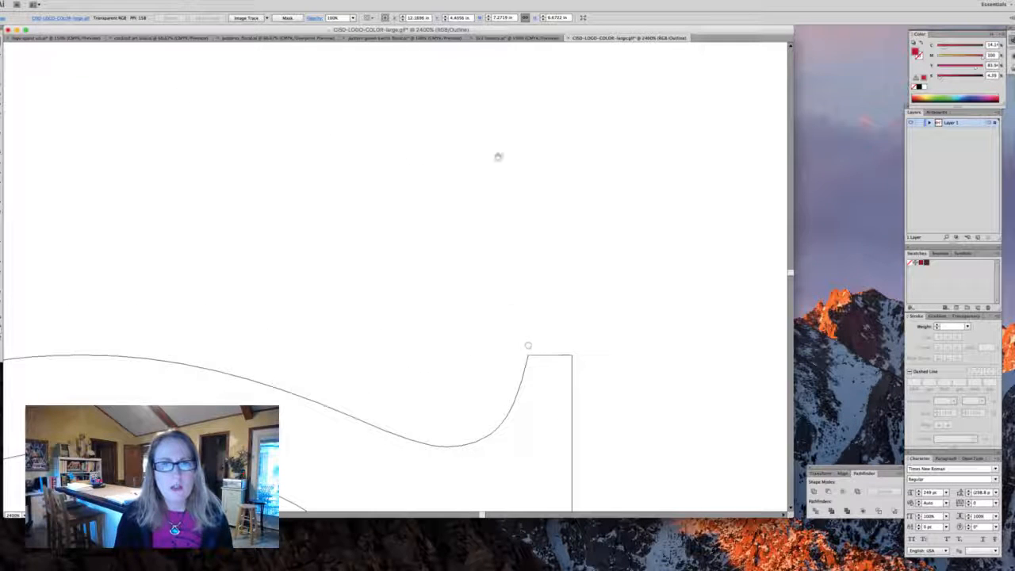
pyautogui.moveTo(499, 157); pyautogui.dragTo(580, 133)
pyautogui.moveTo(420, 474); pyautogui.dragTo(561, 173)
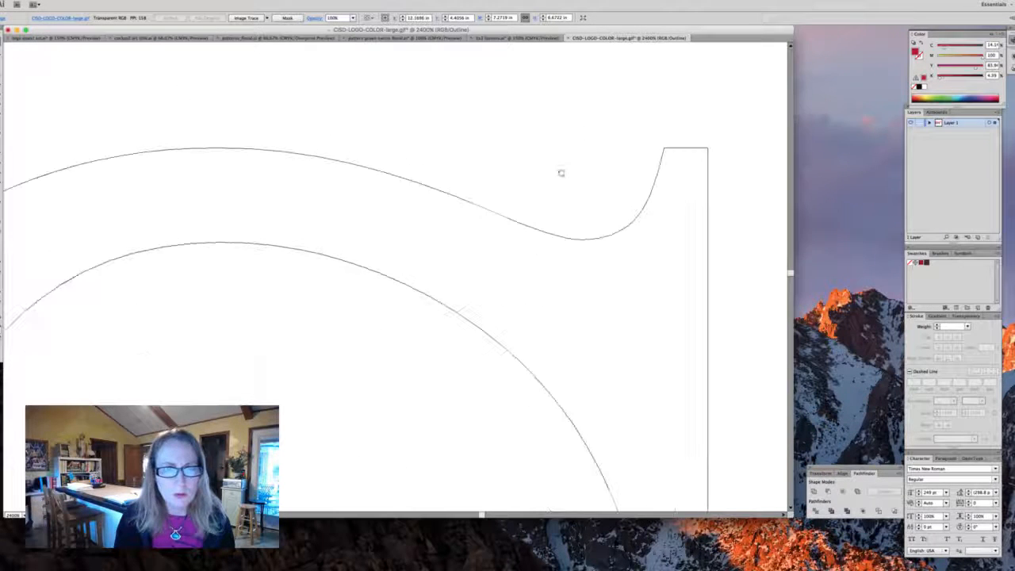
pyautogui.moveTo(541, 258); pyautogui.dragTo(551, 224)
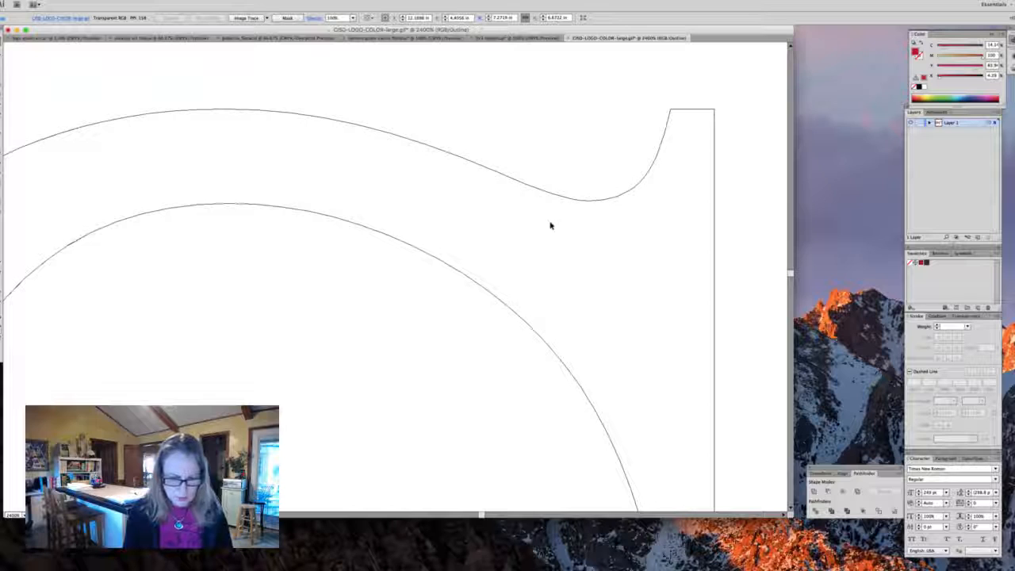
# - Return to preview, zoom in on the C's filled terminal to check its shape, and zoom back out
pyautogui.press('super+y')
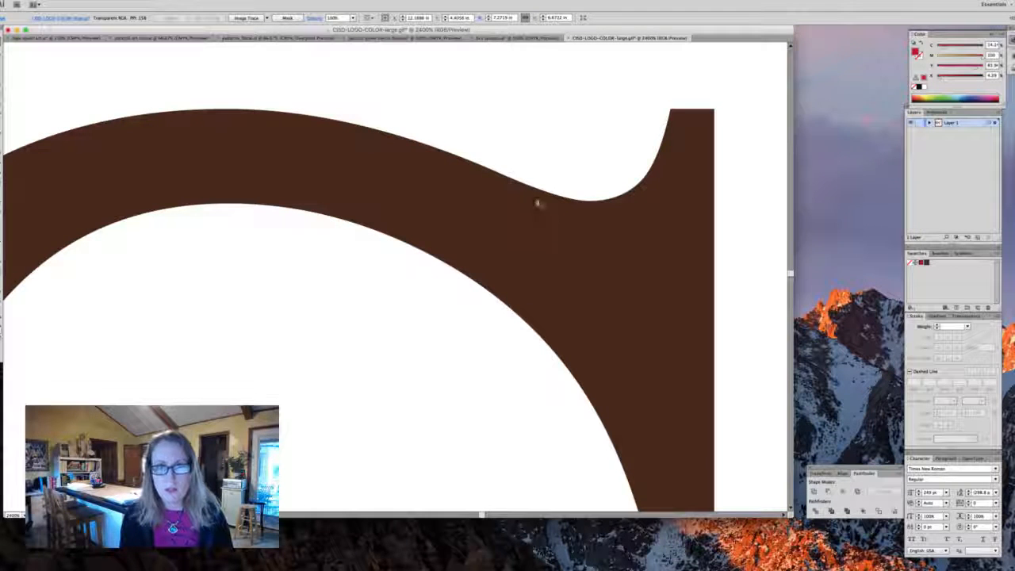
pyautogui.press('super+equal')
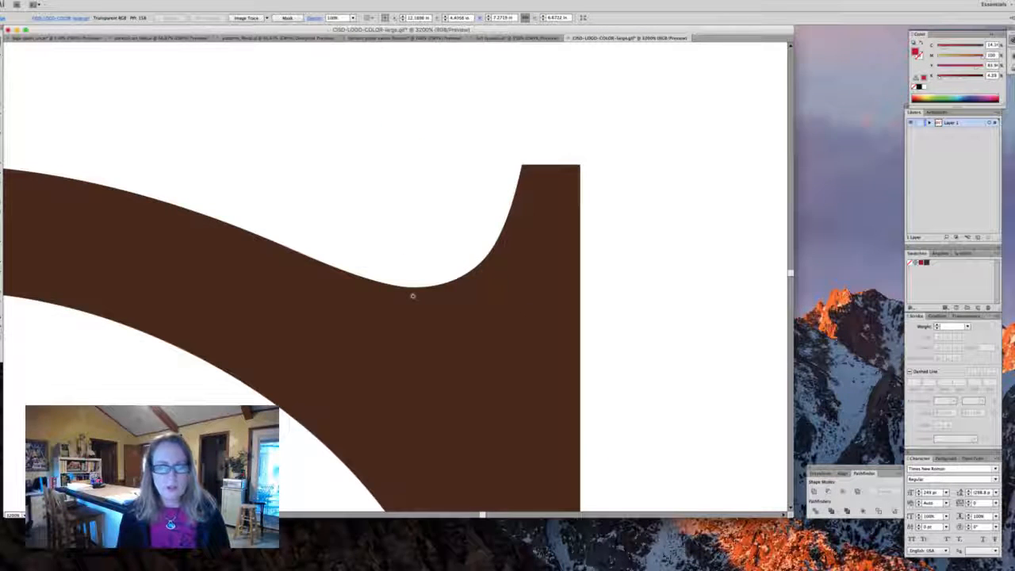
pyautogui.press('super+equal')
pyautogui.click(399, 254)
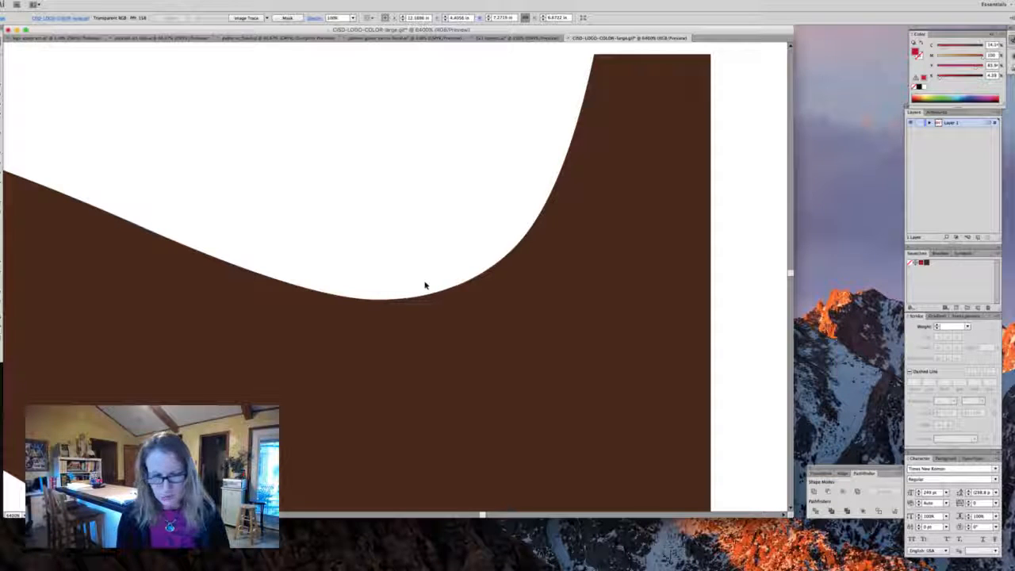
pyautogui.press('super+minus')
pyautogui.press('super+minus')
pyautogui.press('super+minus')
pyautogui.press('super+minus')
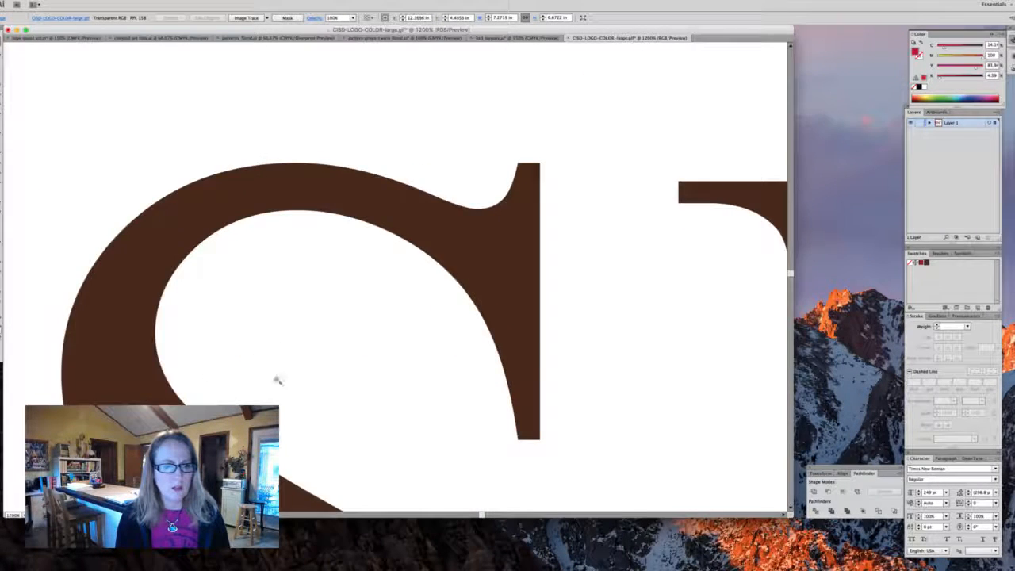
pyautogui.press('super+minus')
pyautogui.press('super+minus')
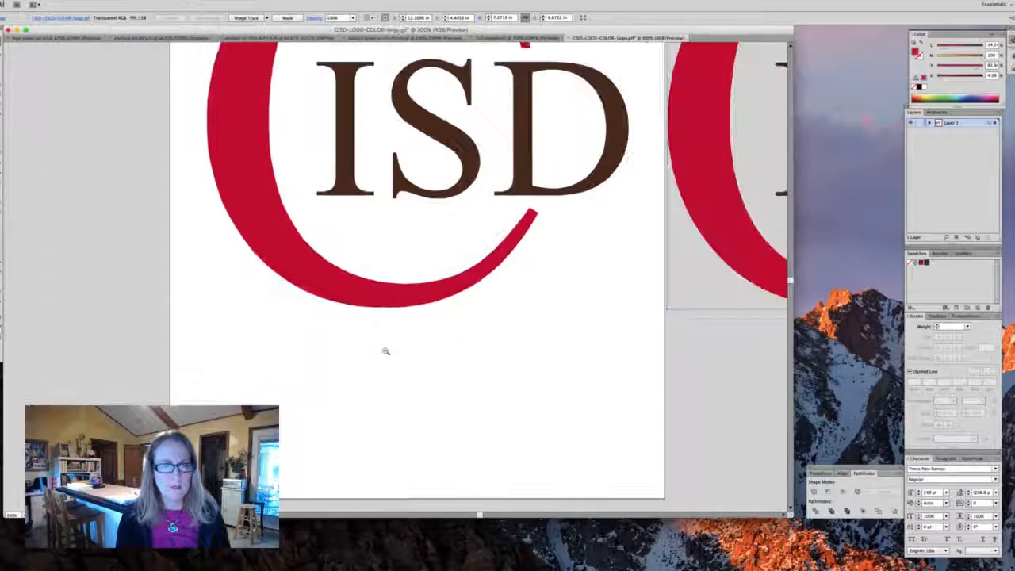
pyautogui.press('super+minus')
pyautogui.scroll(5, 393, 367)
pyautogui.hscroll(2, 392, 367)
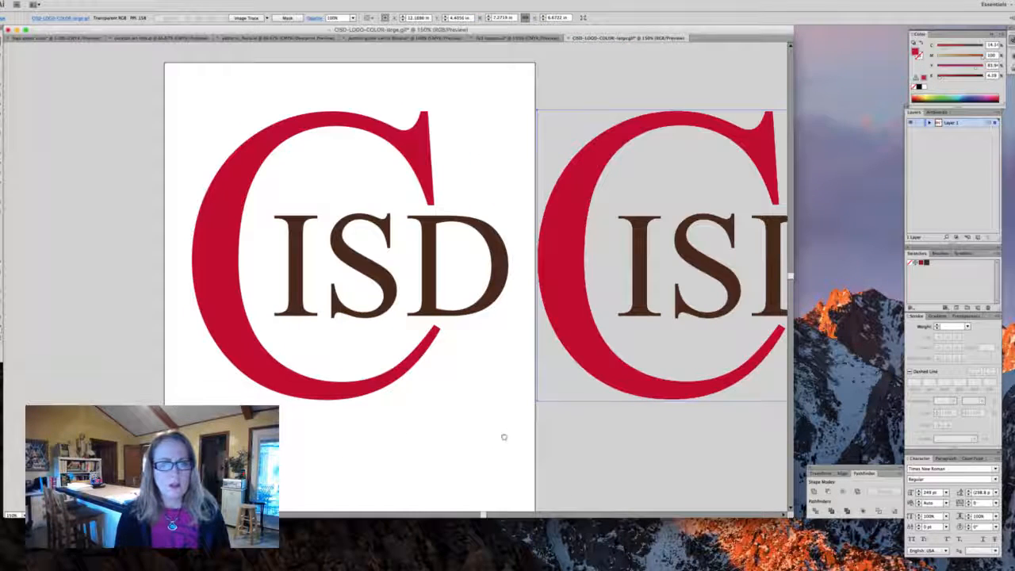
# - Delete the original logo image placed beside the artboard
pyautogui.click(502, 436)
pyautogui.click(575, 309)
pyautogui.press('Delete')
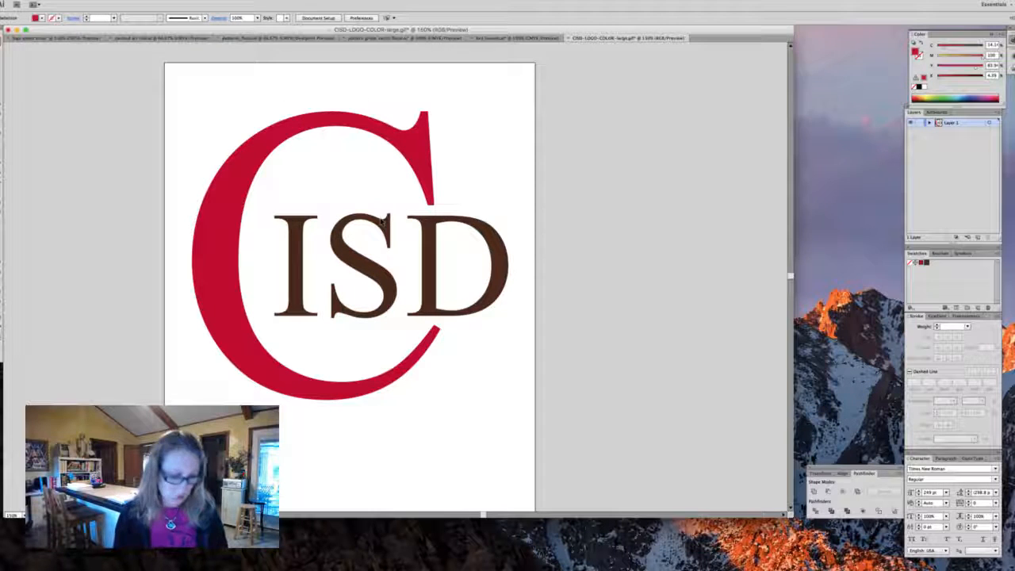
# - Scale the recreated logo down proportionally toward the artboard's upper-left corner
pyautogui.click(383, 226)
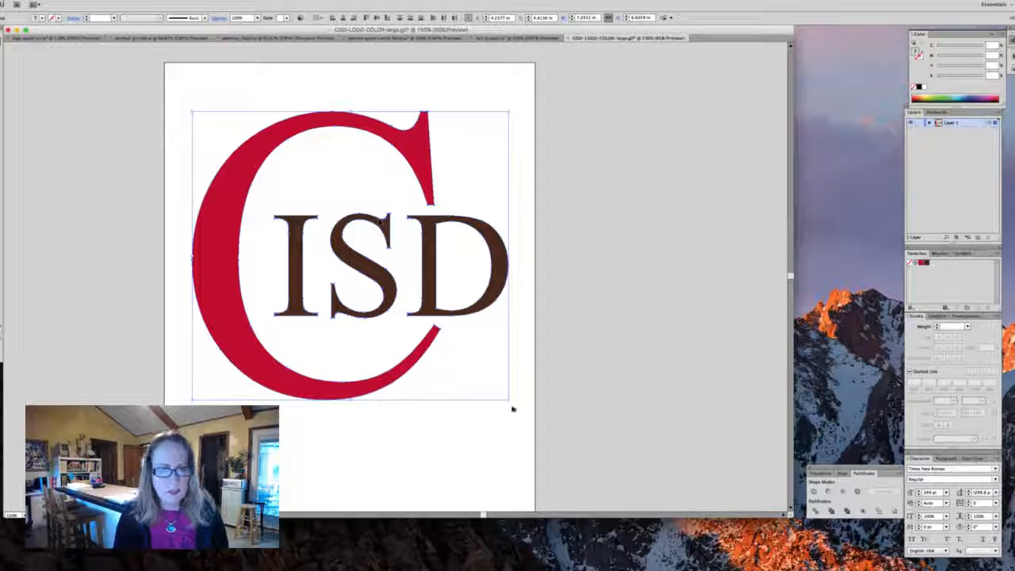
pyautogui.moveTo(509, 401); pyautogui.dragTo(379, 283)
pyautogui.moveTo(441, 341); pyautogui.dragTo(549, 339)
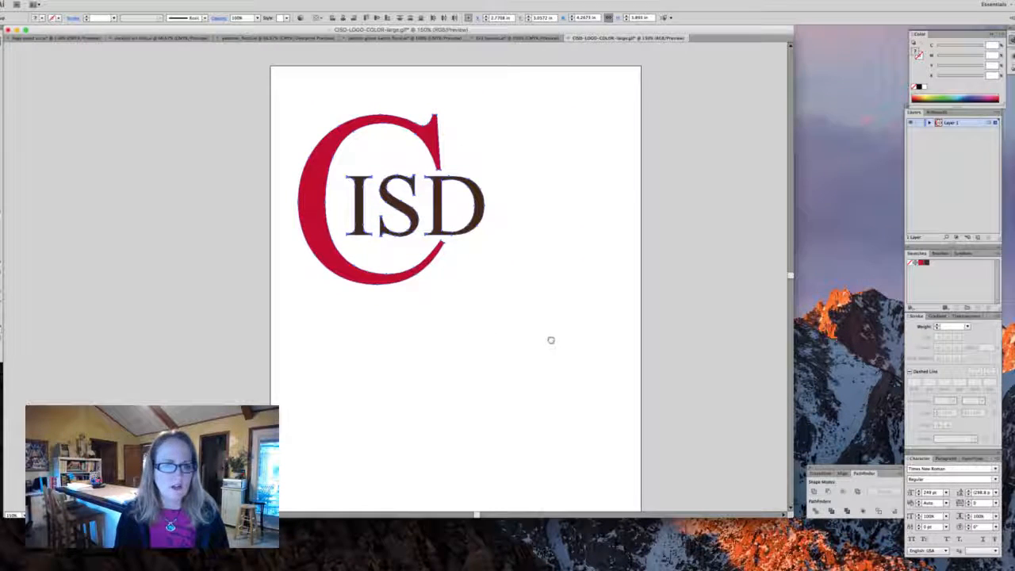
pyautogui.click(534, 336)
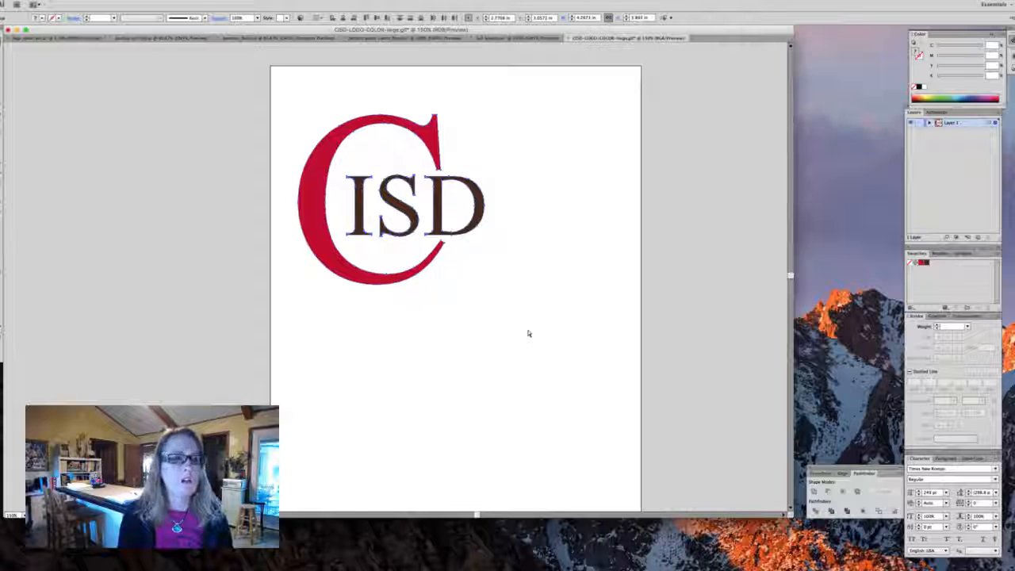
# - Show the rulers and select all the artwork to check the logo's bounds
pyautogui.press('super+r')
pyautogui.press('super+a')
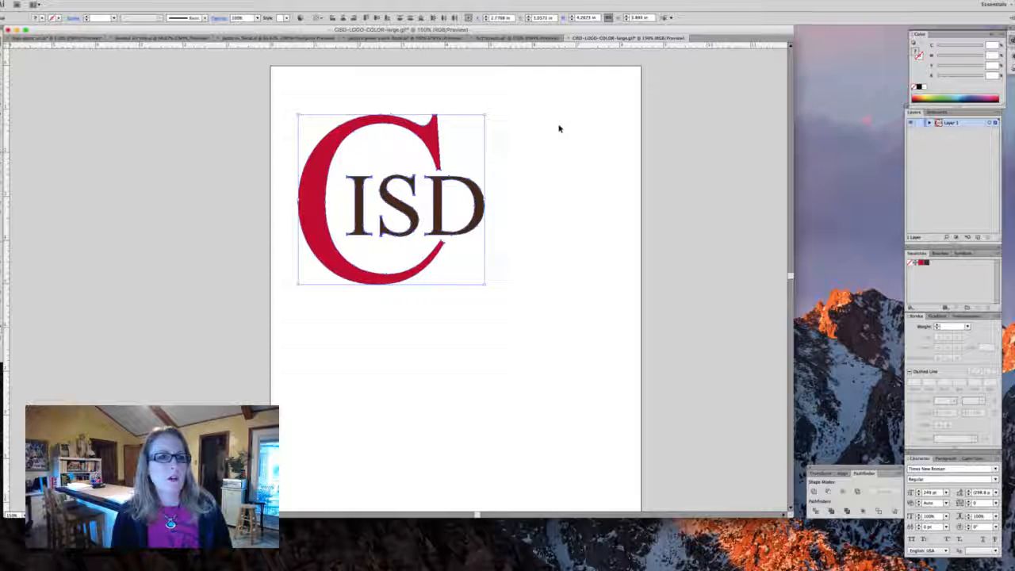
pyautogui.click(553, 180)
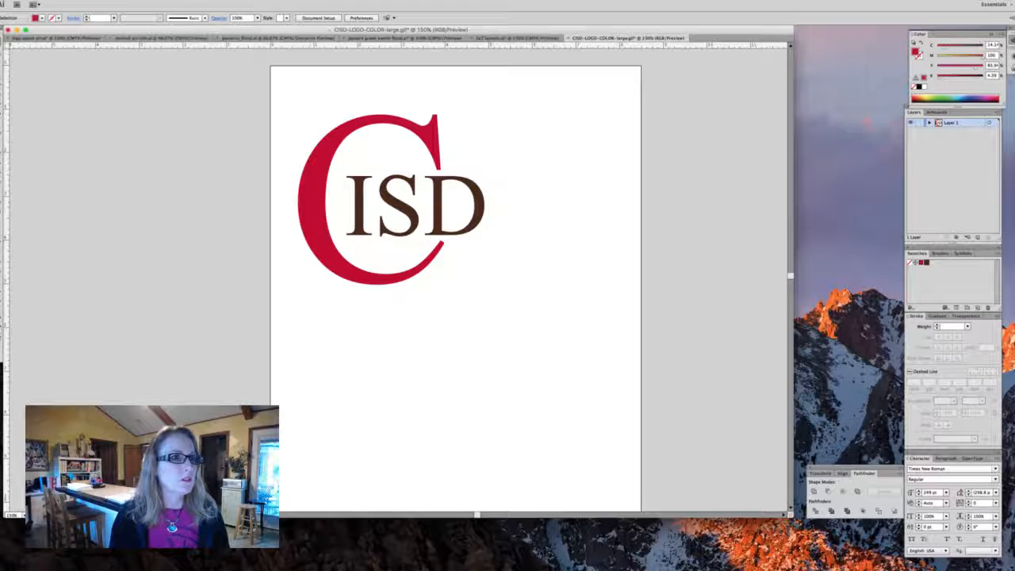
# - Save the document as CISD-LOGO-COLORdemo.ai in Adobe Illustrator format, accepting the default Illustrator Options
pyautogui.click(49, 3)
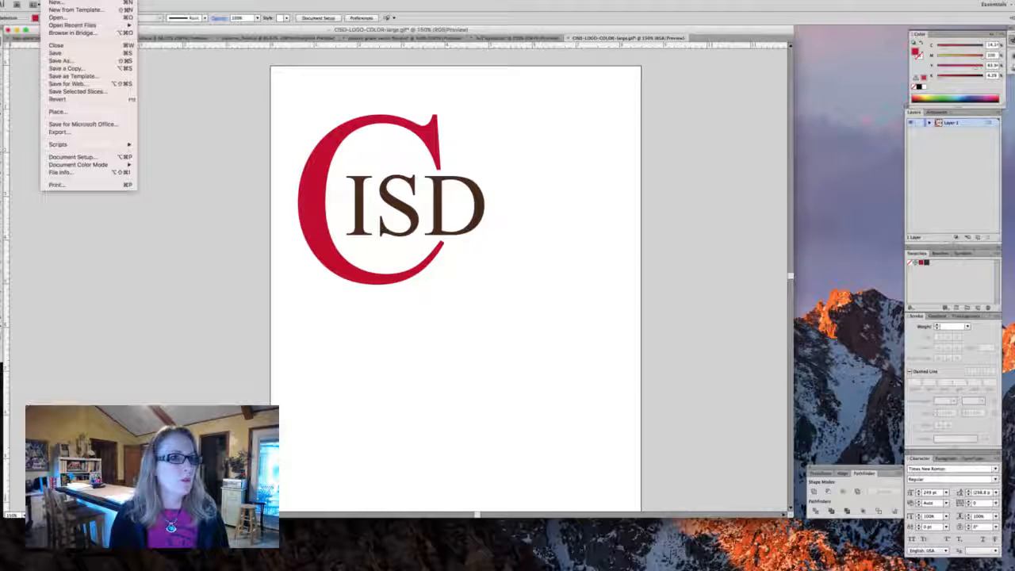
pyautogui.click(60, 60)
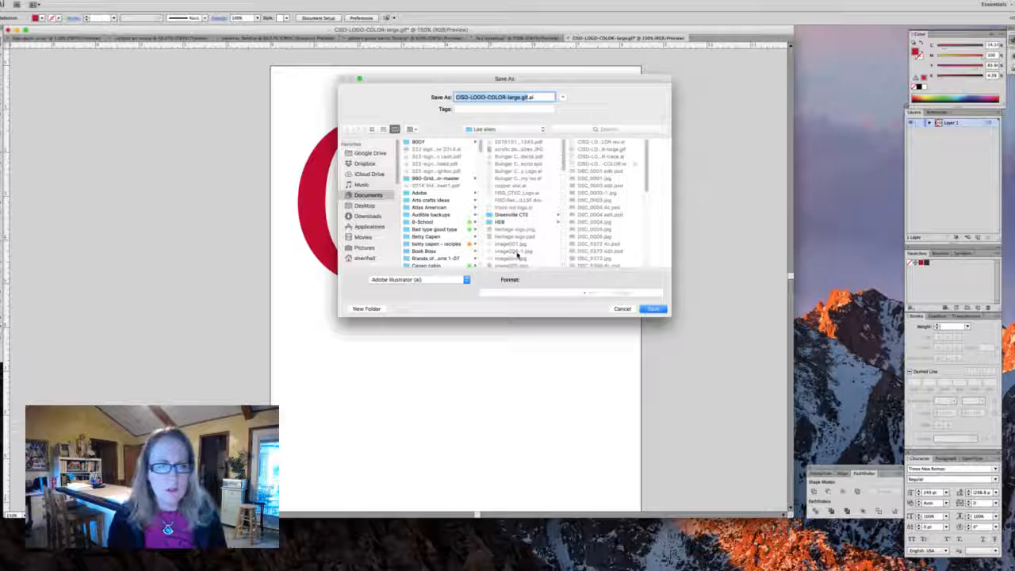
pyautogui.scroll(-10, 517, 254)
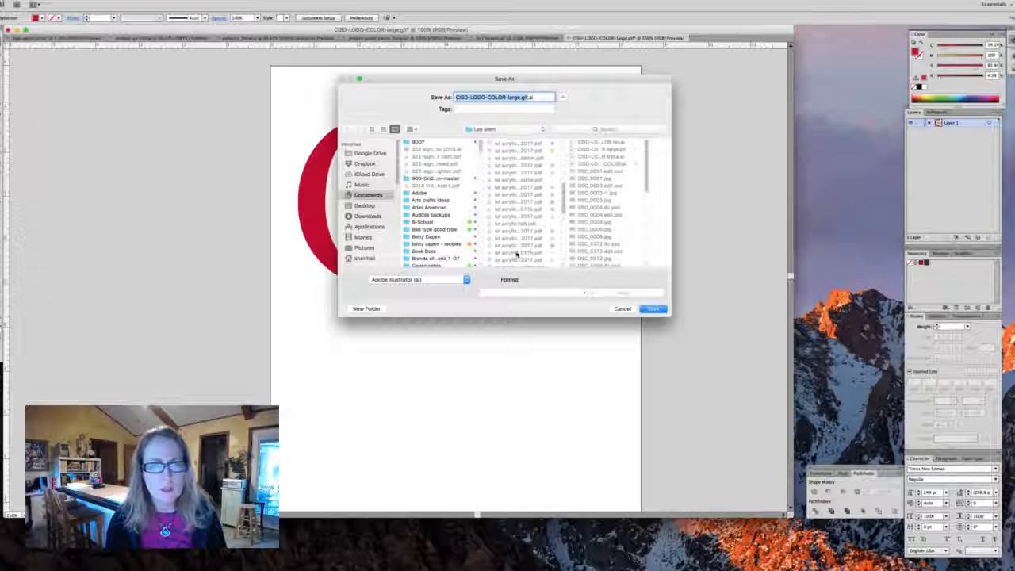
pyautogui.scroll(10, 517, 253)
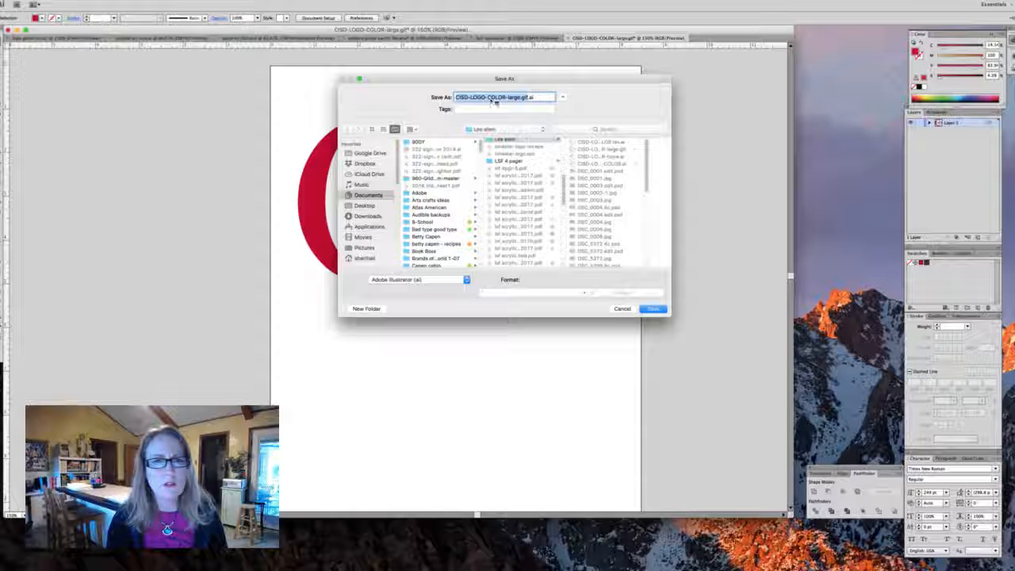
pyautogui.click(524, 97)
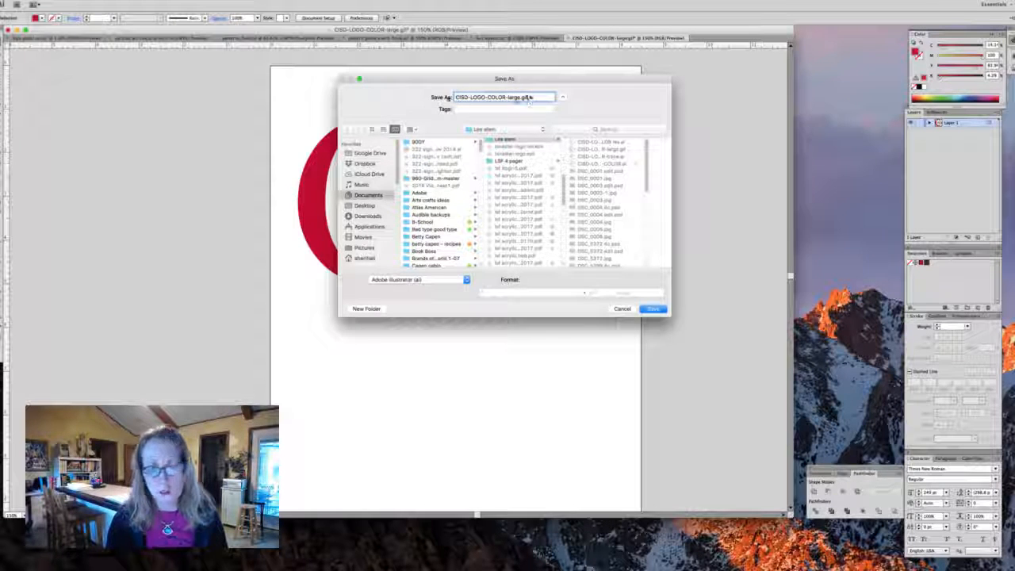
pyautogui.press('BackSpace')
pyautogui.press('BackSpace')
pyautogui.press('BackSpace')
pyautogui.press('BackSpace')
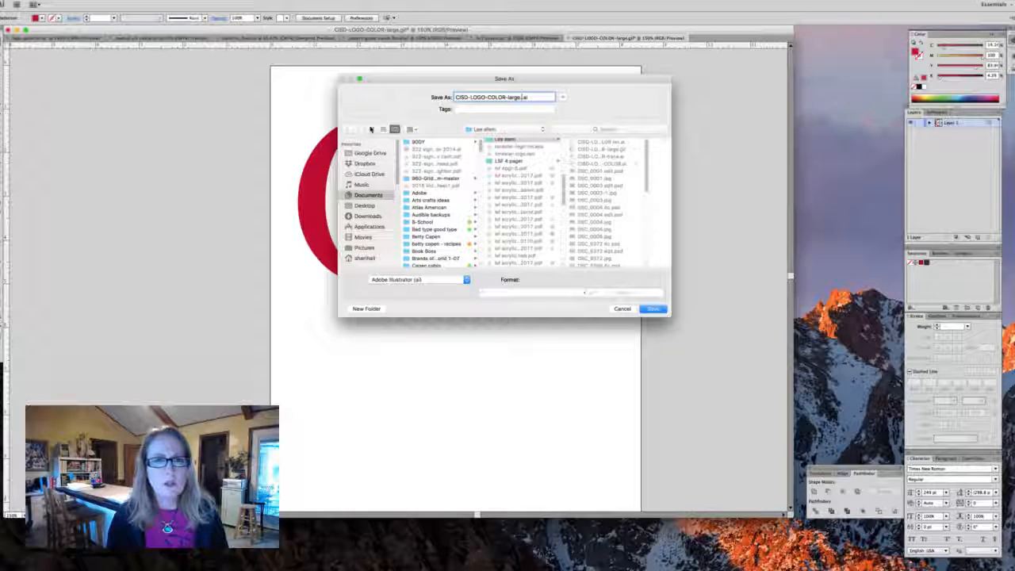
pyautogui.press('BackSpace')
pyautogui.press('BackSpace')
pyautogui.press('BackSpace')
pyautogui.press('BackSpace')
pyautogui.press('BackSpace')
pyautogui.press('BackSpace')
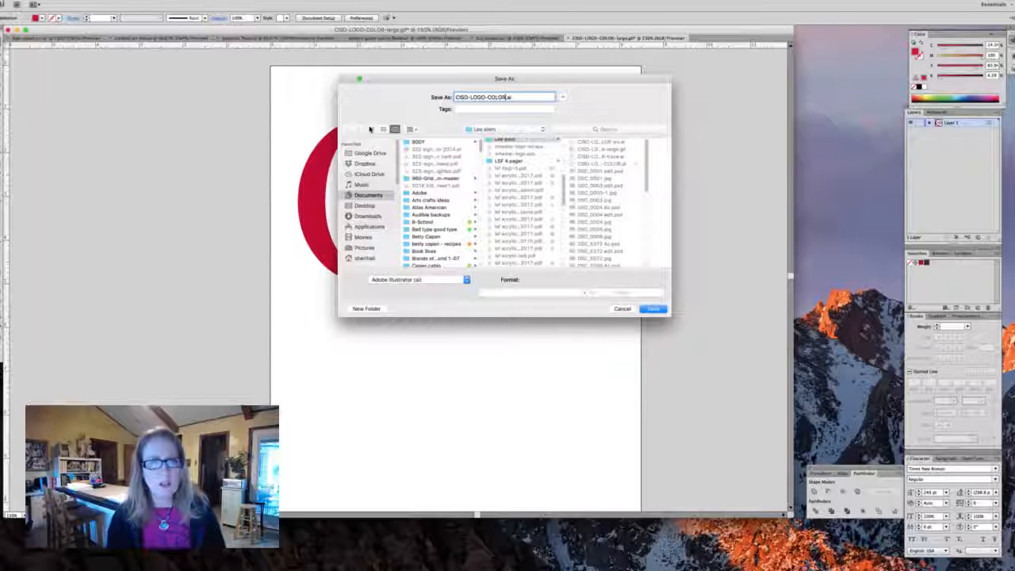
pyautogui.write('-t')
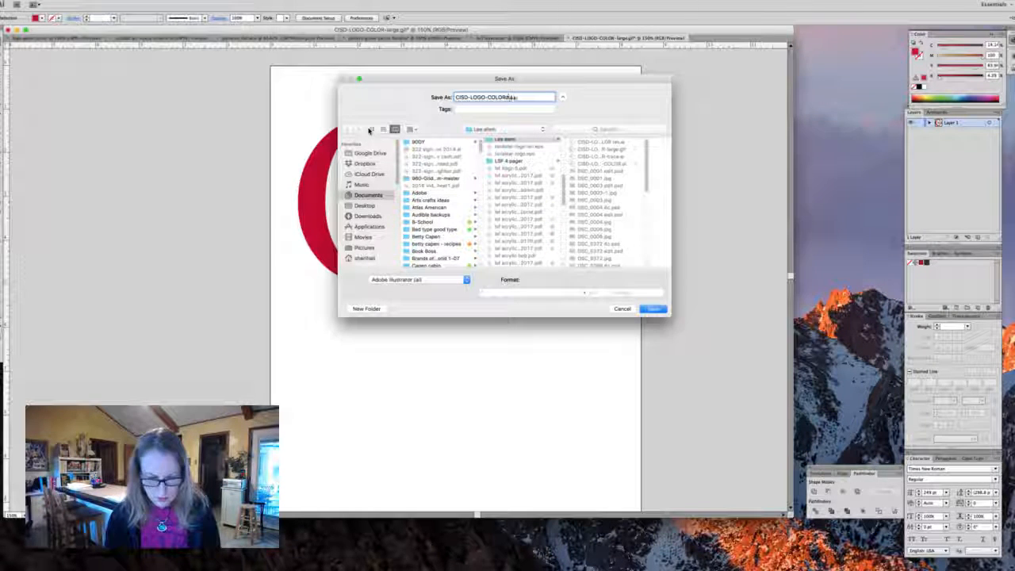
pyautogui.write('mo')
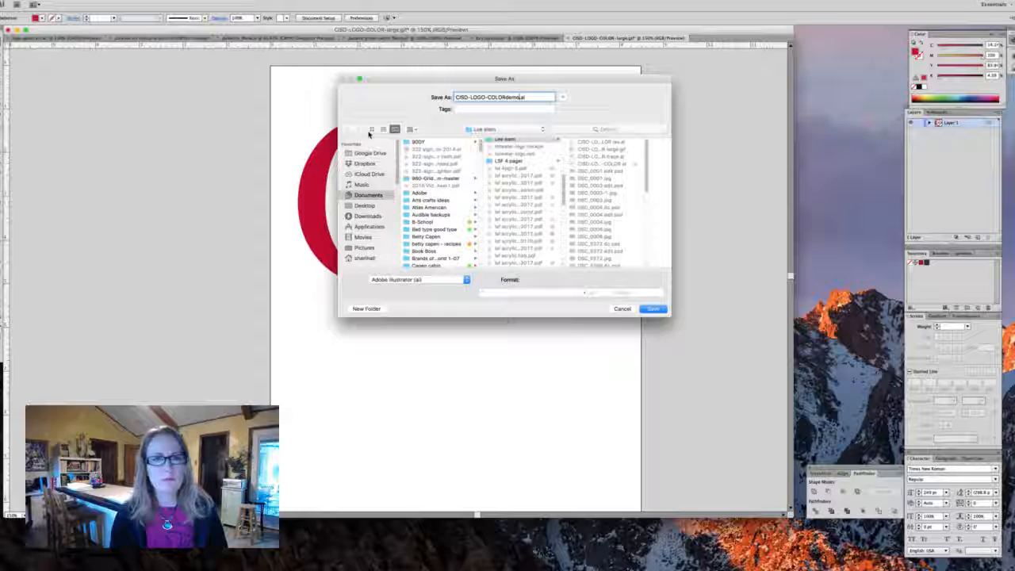
pyautogui.press('Return')
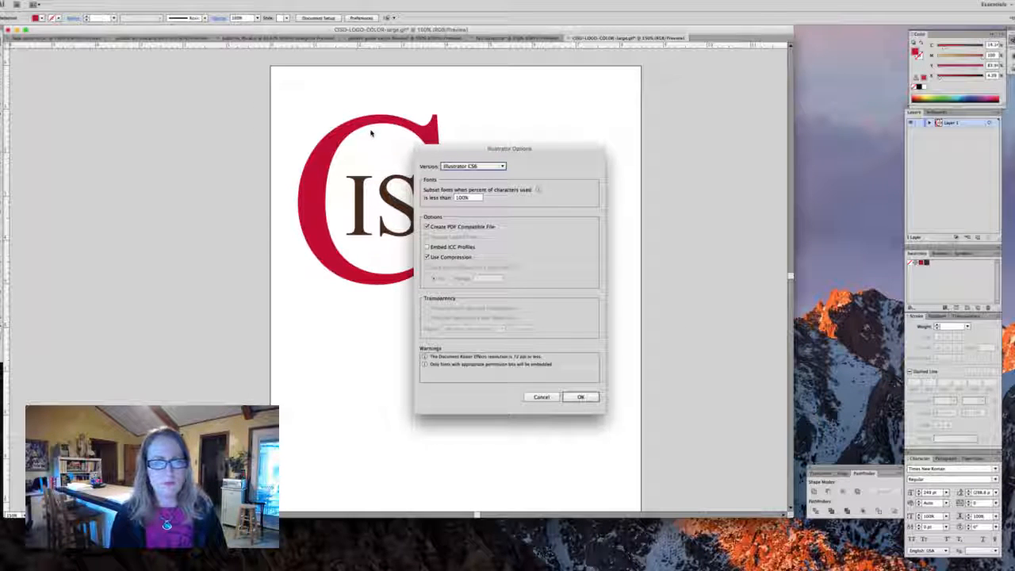
pyautogui.press('Return')
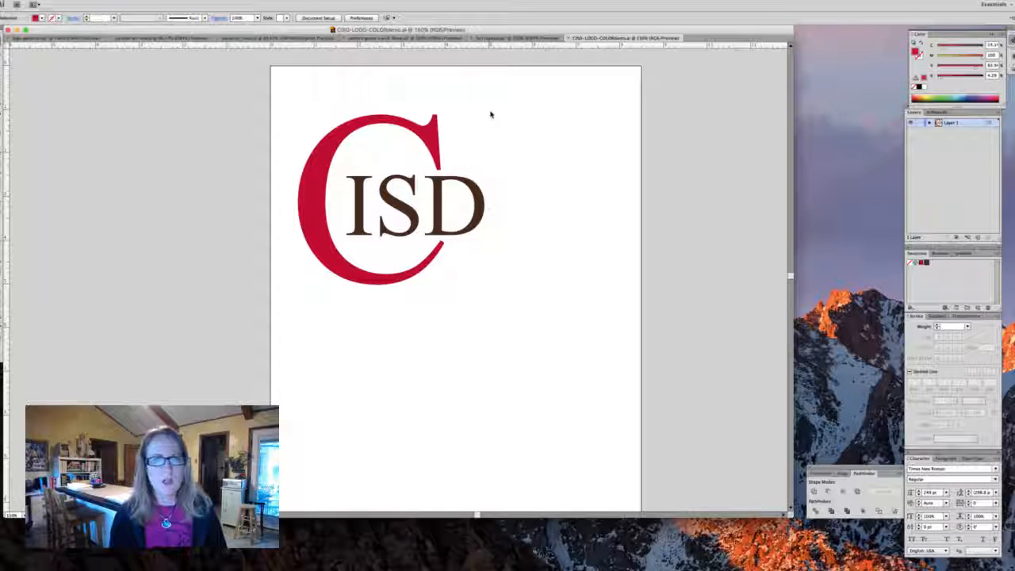